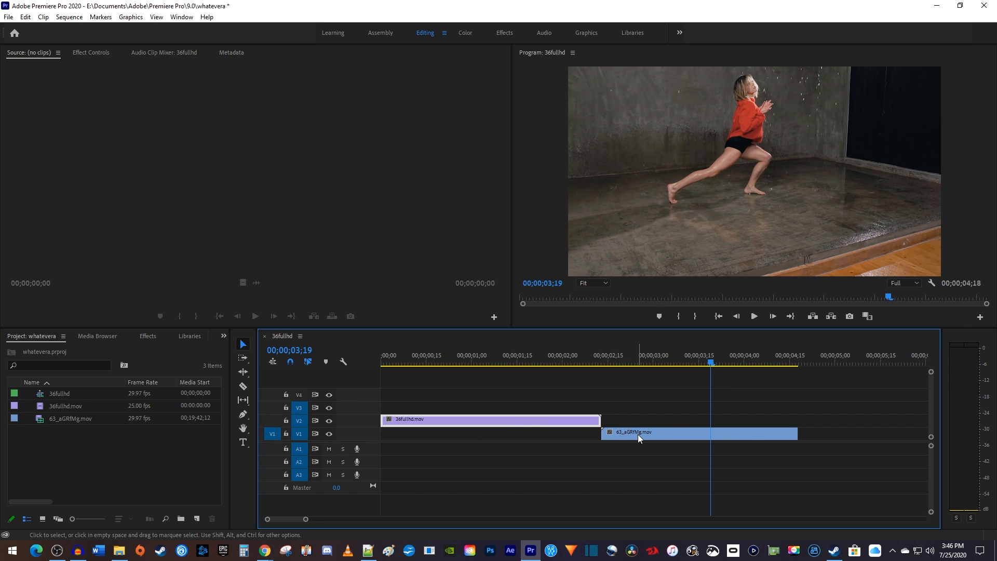
# - Move 63_aGRfMg.mov earlier to overlap the end of 36fullhd.mov, and split both clips at the edges of the overlap
pyautogui.moveTo(638, 434); pyautogui.dragTo(602, 436)
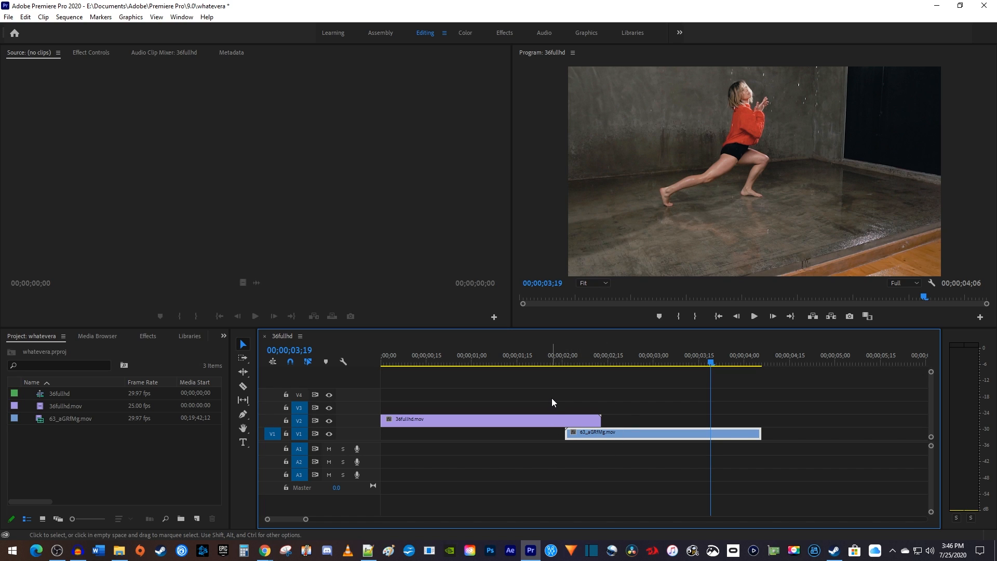
pyautogui.click(242, 388)
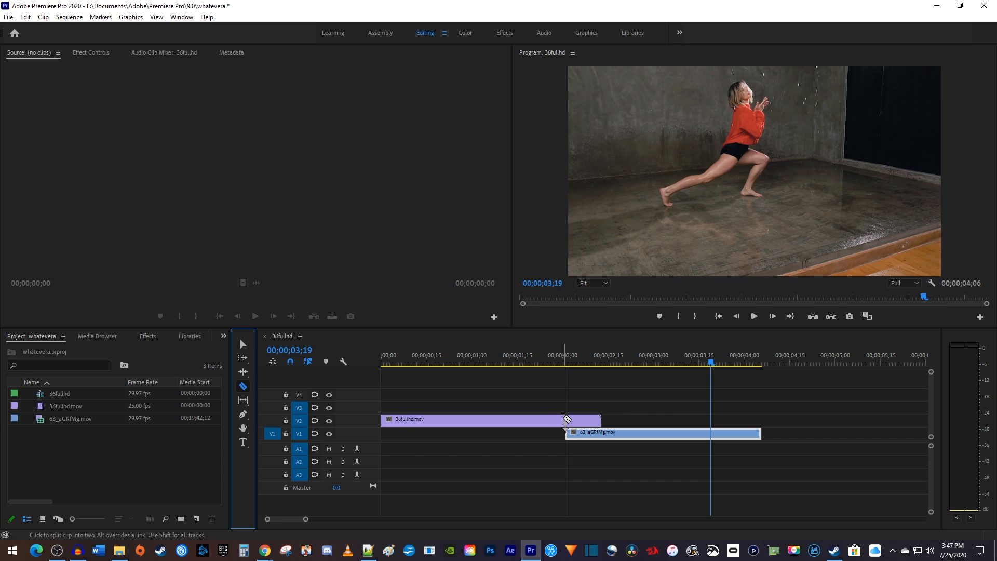
pyautogui.click(565, 420)
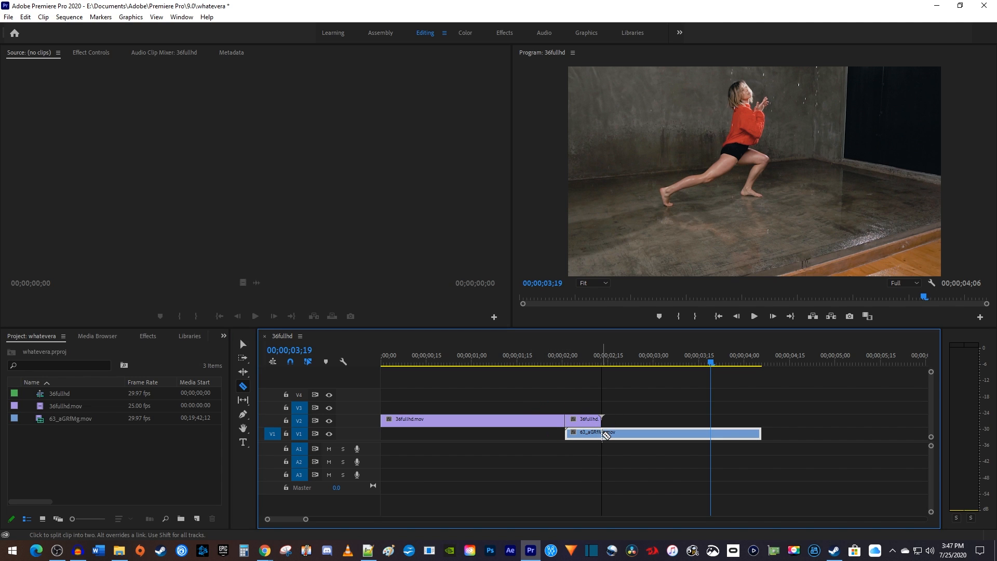
pyautogui.click(602, 432)
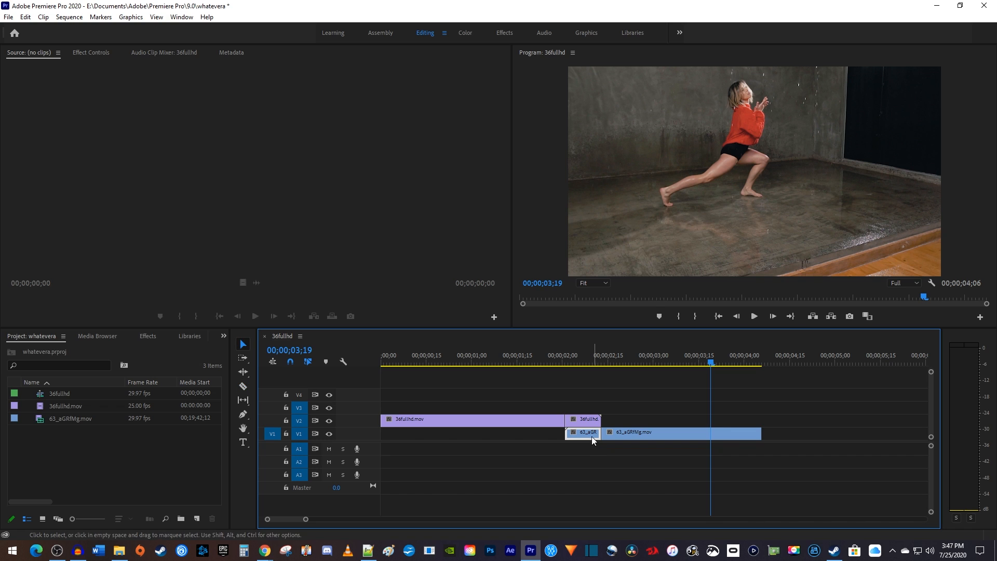
pyautogui.press('v')
# - Keyframe the V2 overlap segment's horizontal Position from 960 at 00;00;02;01 to 2886 at 00;00;02;12
pyautogui.moveTo(577, 358); pyautogui.dragTo(568, 363)
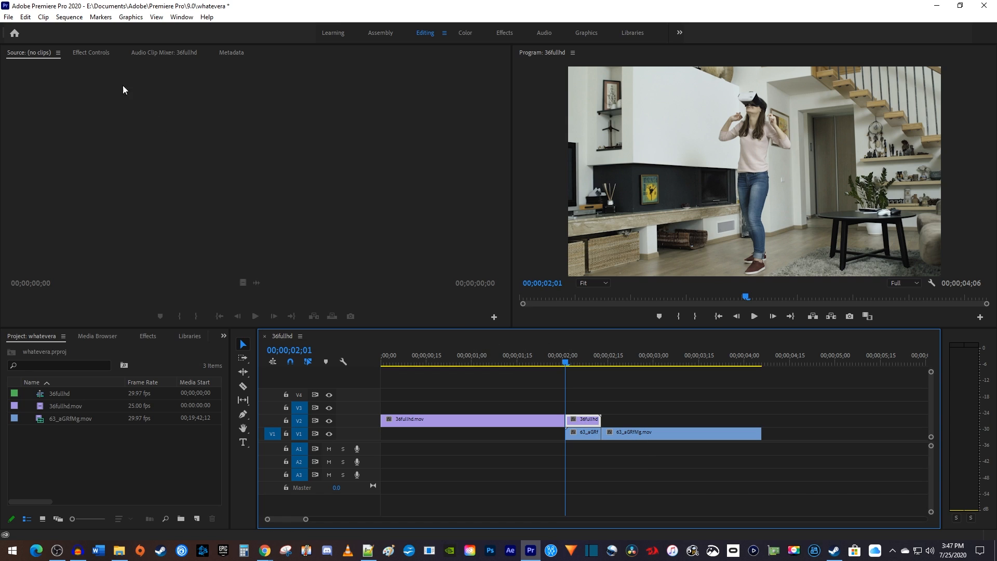
pyautogui.click(89, 53)
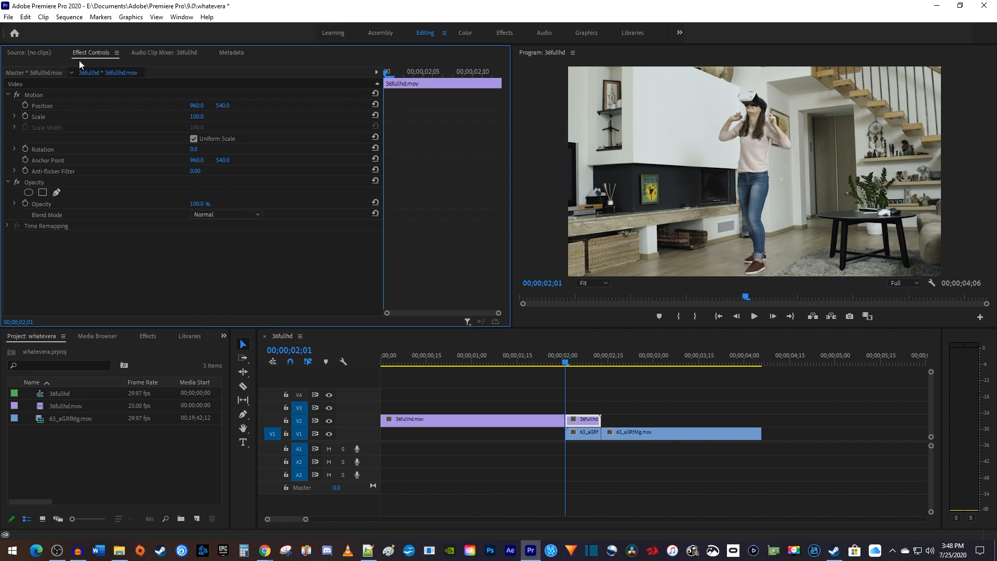
pyautogui.click(25, 105)
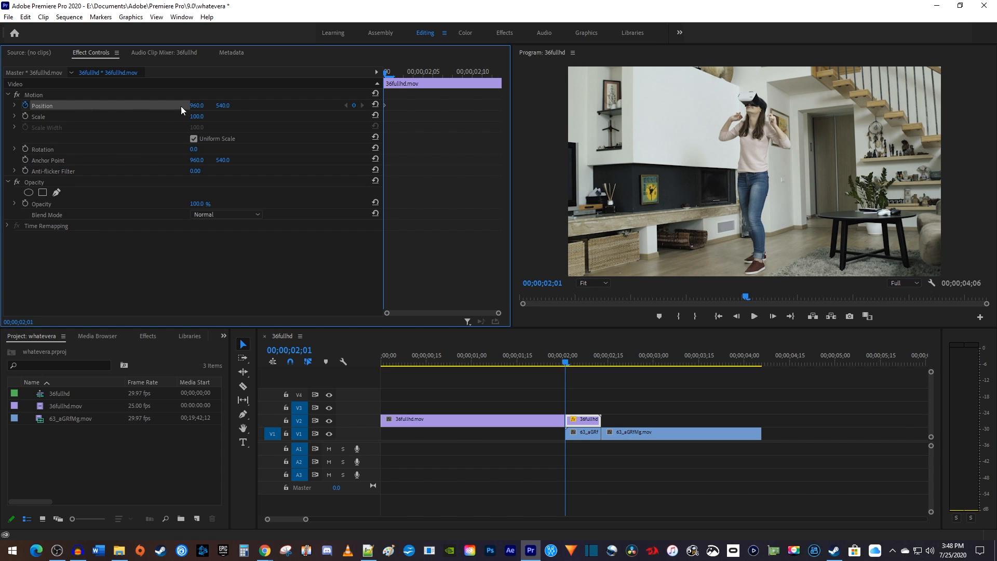
pyautogui.moveTo(383, 78); pyautogui.dragTo(496, 82)
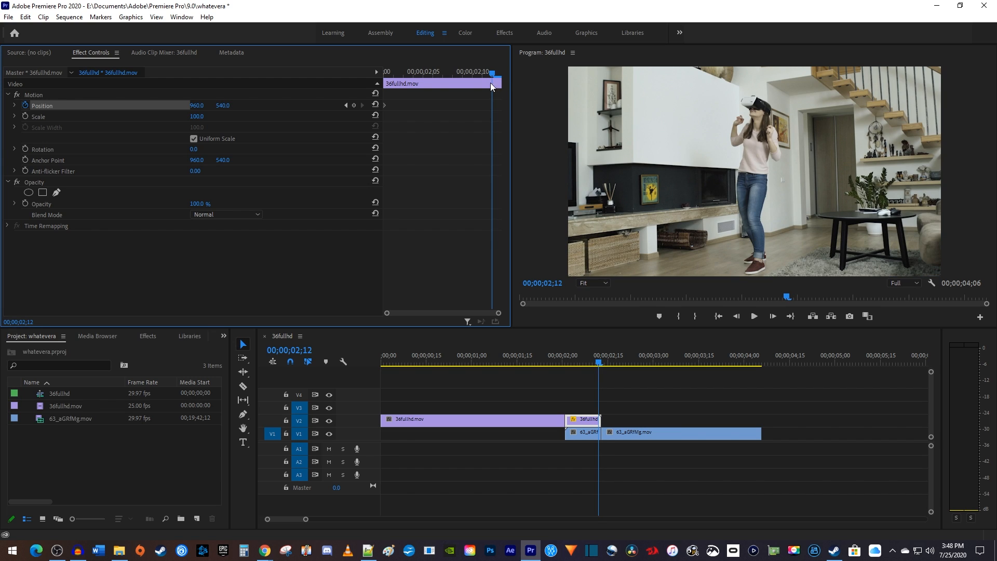
pyautogui.moveTo(197, 106); pyautogui.dragTo(995, 106)
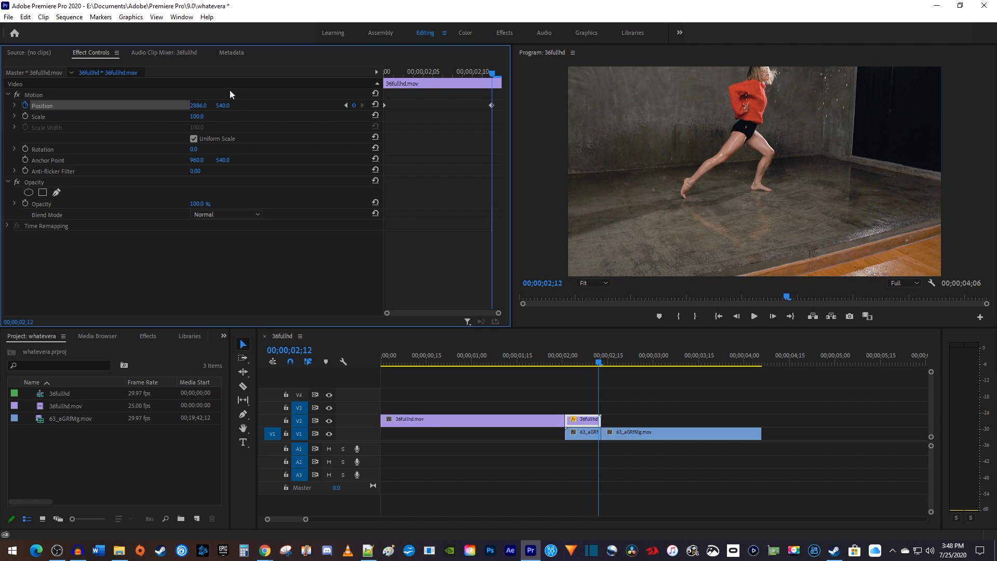
# - Hide track V2 and keyframe the V1 overlap segment's horizontal Position from -963 at 00;00;02;01 to 960 at 00;00;02;12
pyautogui.moveTo(375, 72)
pyautogui.mouseDown()
pyautogui.moveTo(521, 80)
pyautogui.moveTo(365, 84)
pyautogui.mouseUp()
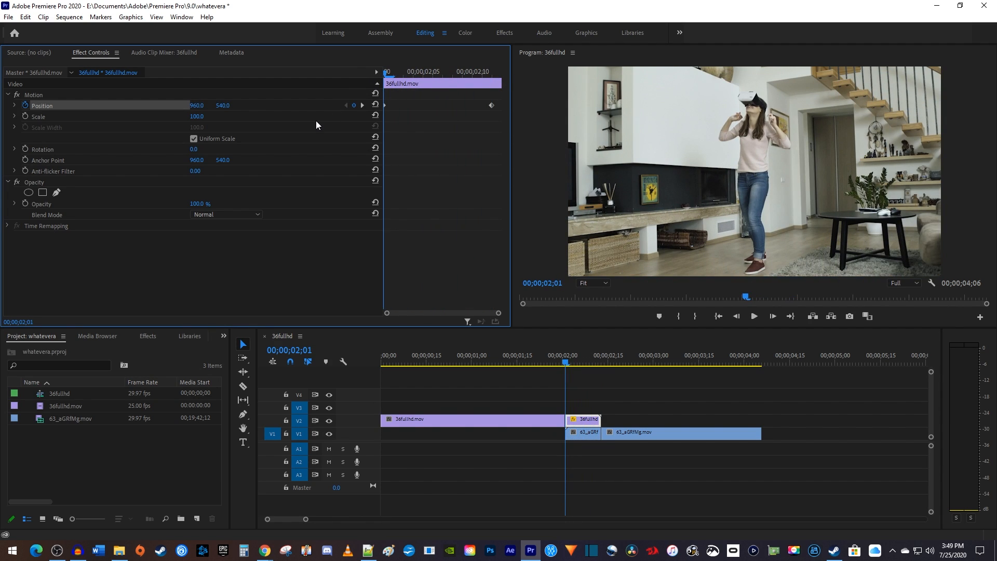
pyautogui.click(332, 421)
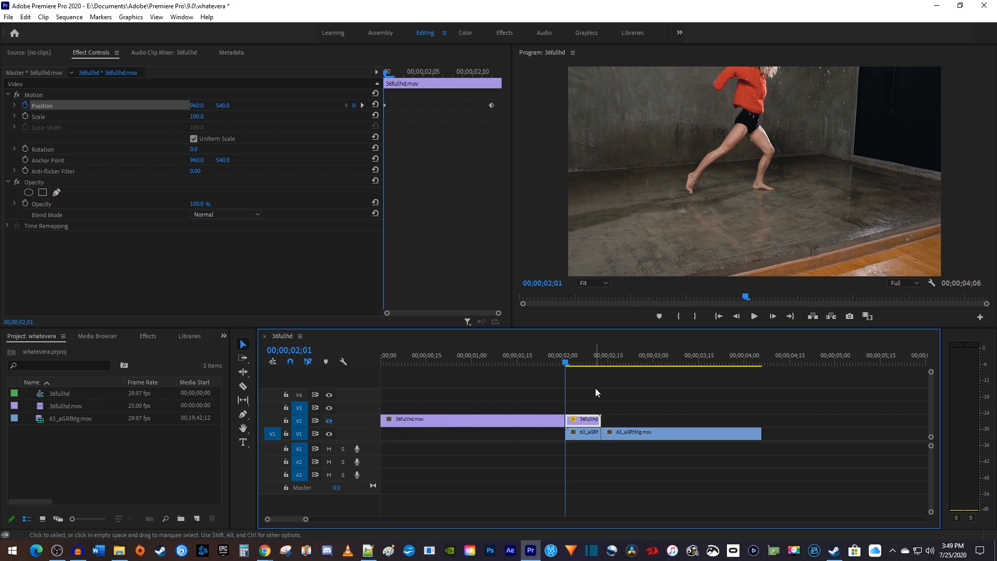
pyautogui.click(587, 435)
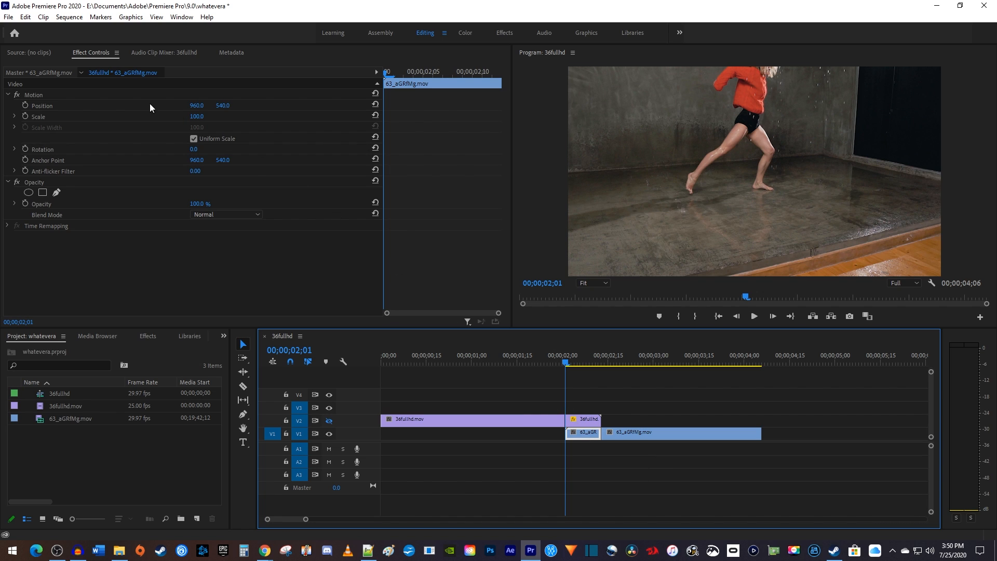
pyautogui.click(23, 106)
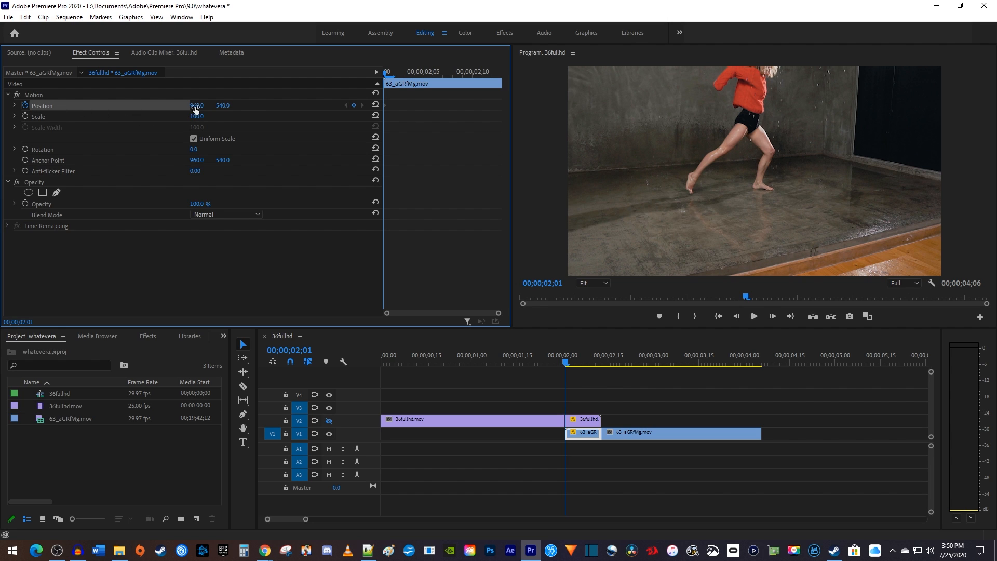
pyautogui.moveTo(197, 106); pyautogui.dragTo(119, 106)
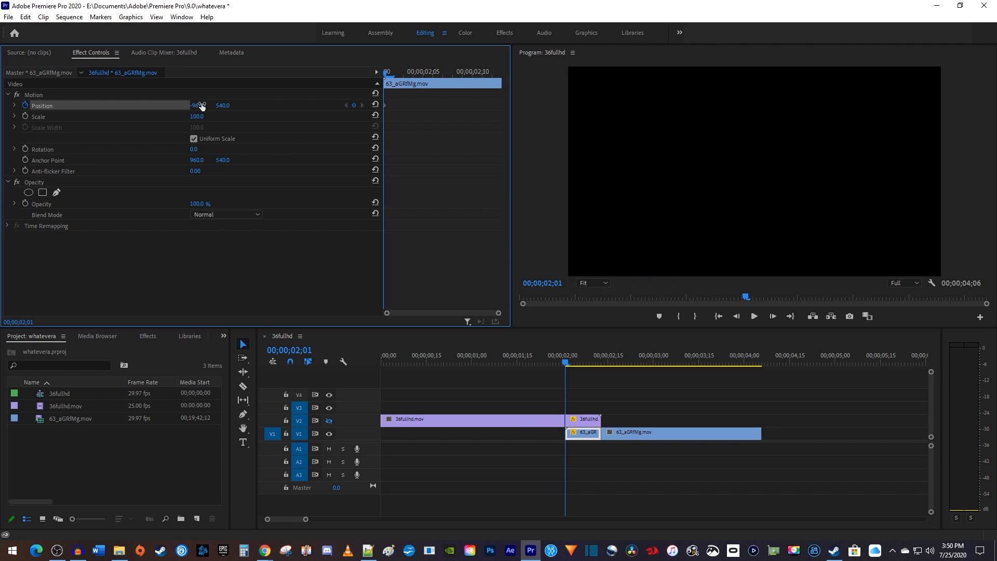
pyautogui.moveTo(393, 73); pyautogui.dragTo(498, 76)
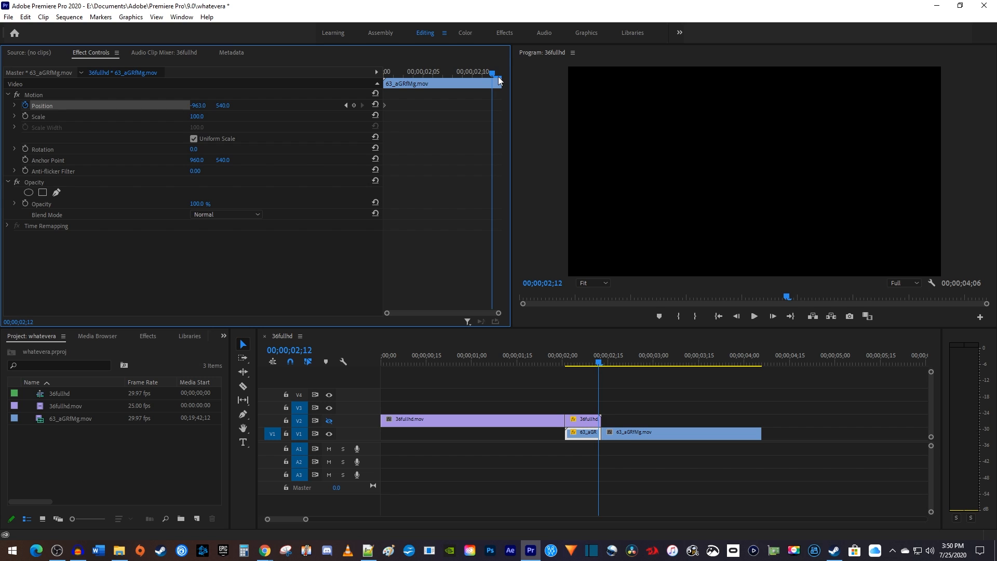
pyautogui.click(375, 106)
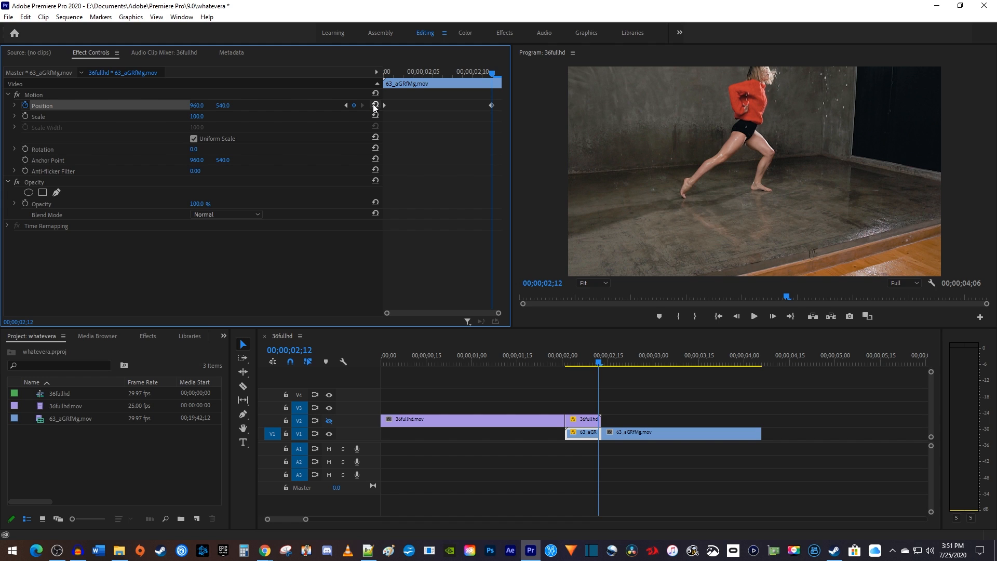
# - Turn track V2's output back on and play back the slide transition from about 00;00;01;15
pyautogui.click(330, 422)
pyautogui.click(521, 356)
pyautogui.press('space')
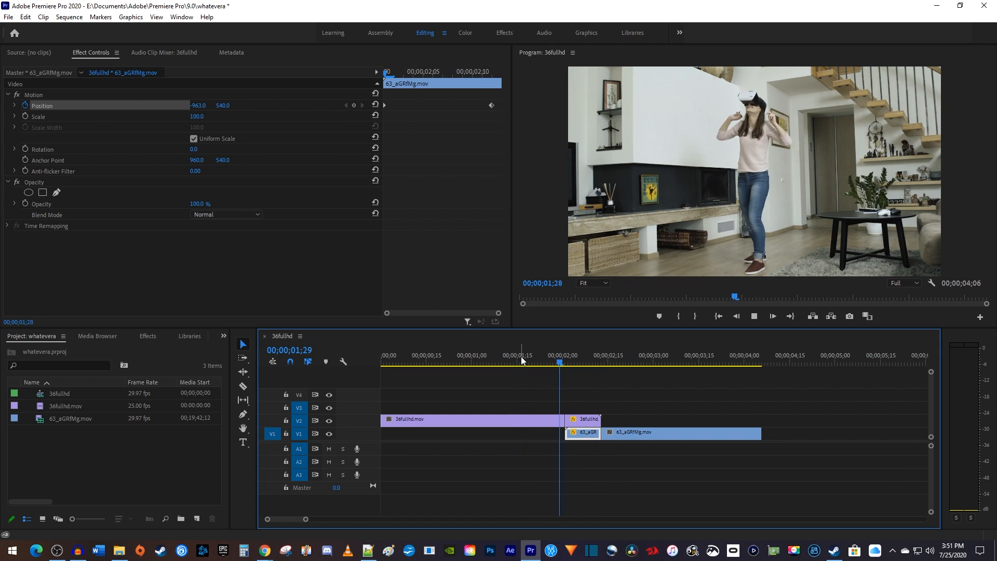
pyautogui.click(521, 357)
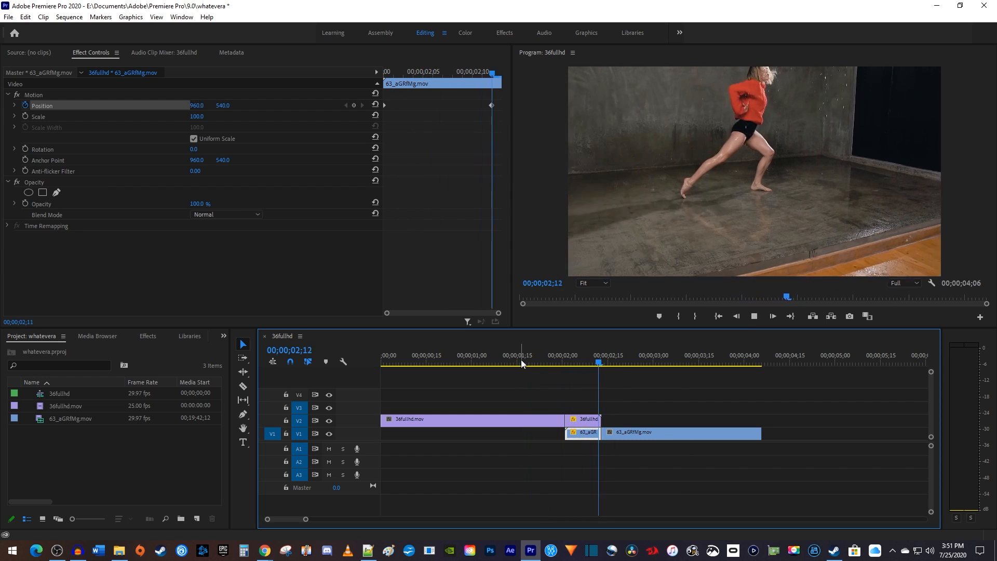
pyautogui.press('space')
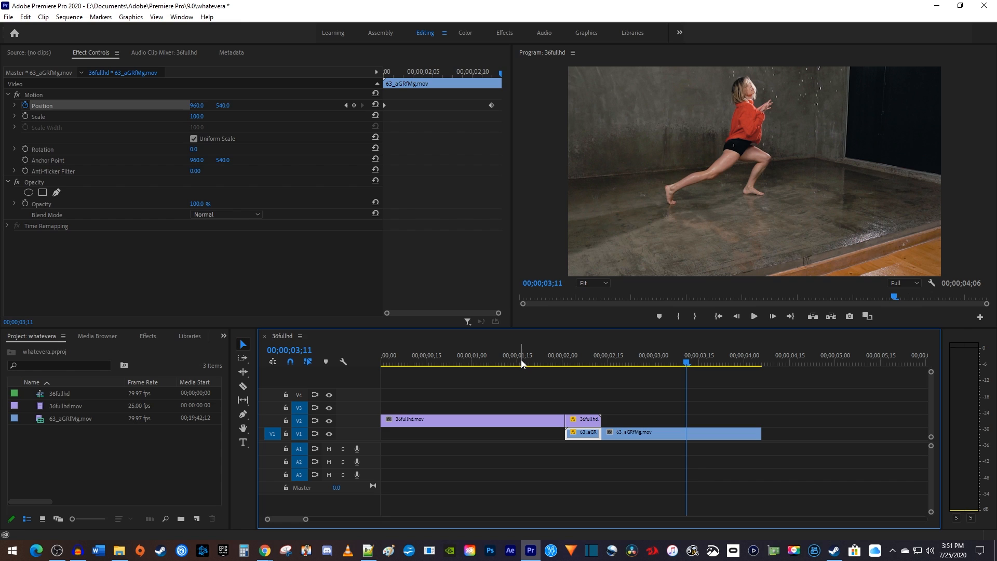
# - Apply Ease Out and Ease In temporal interpolation to both Position keyframes of the V2 overlap segment
pyautogui.click(583, 419)
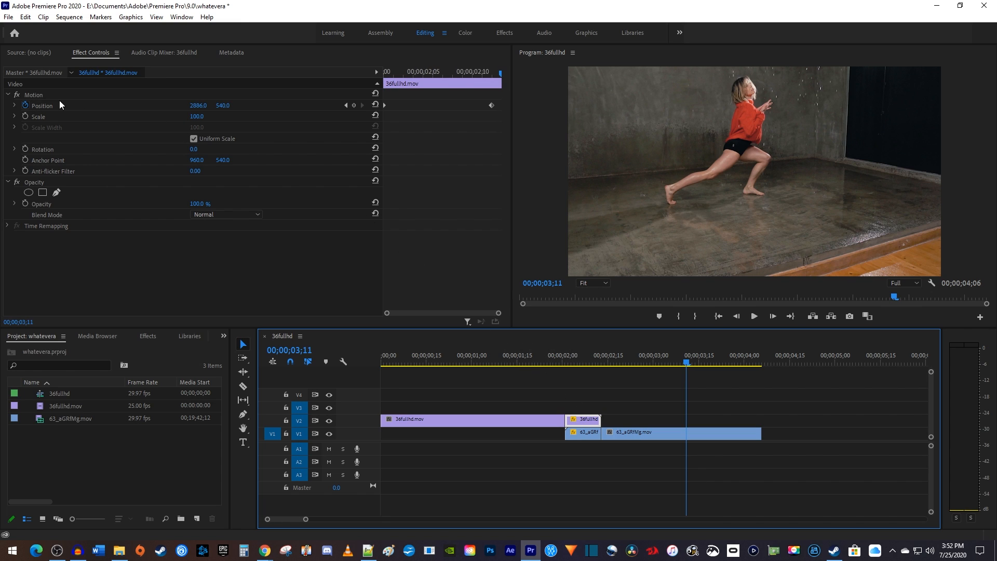
pyautogui.click(14, 105)
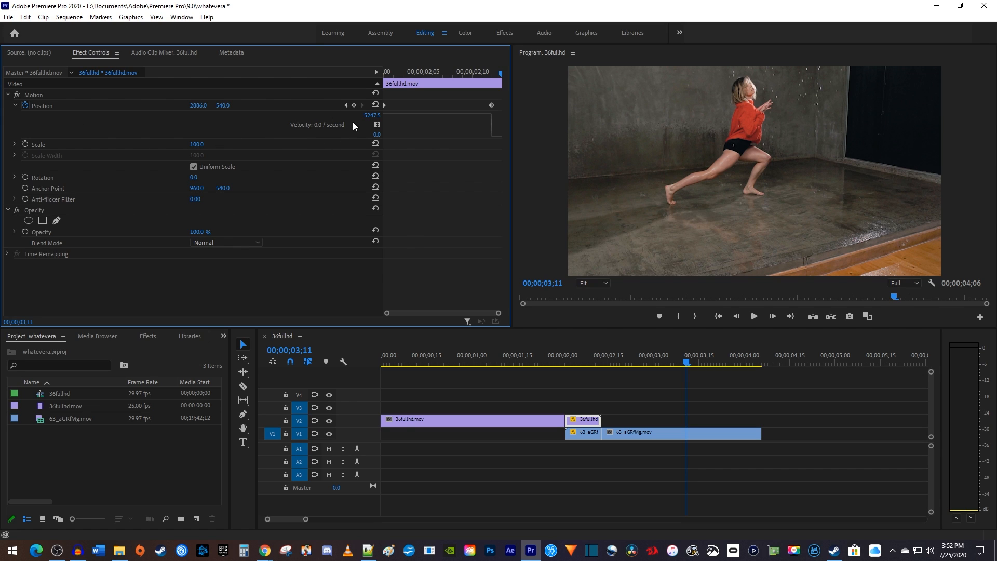
pyautogui.moveTo(496, 118); pyautogui.dragTo(421, 93)
pyautogui.rightClick(492, 109)
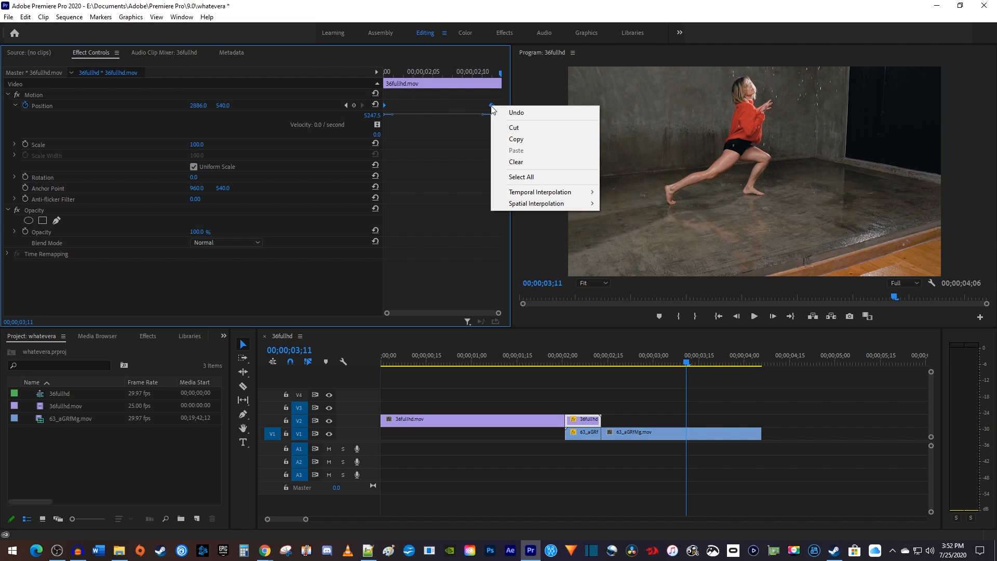
pyautogui.moveTo(552, 192)
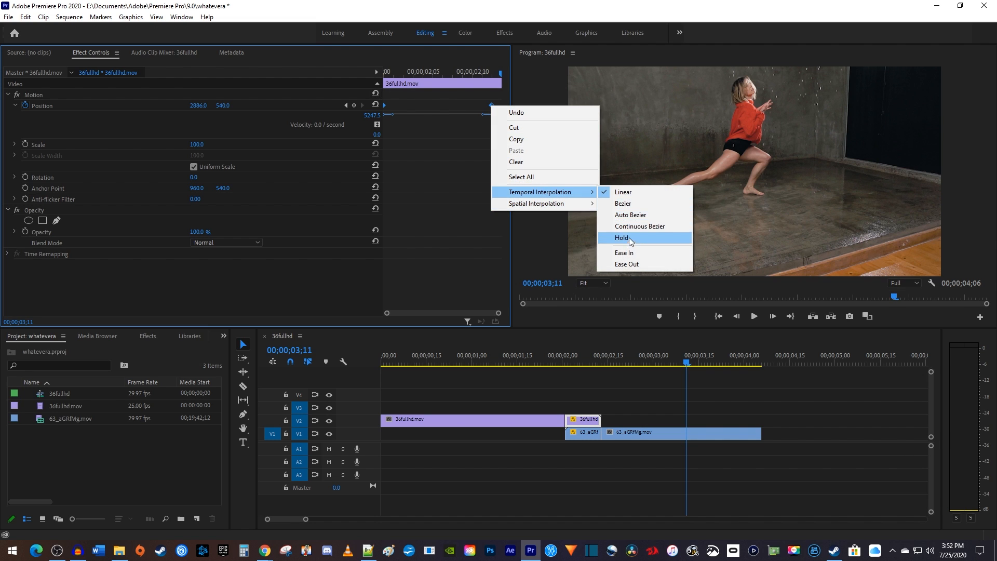
pyautogui.click(628, 264)
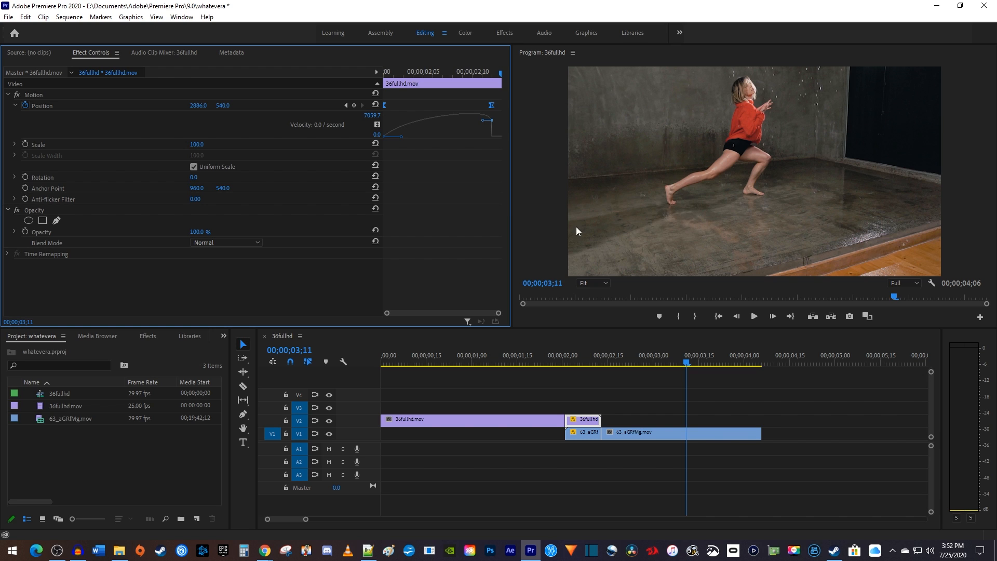
pyautogui.rightClick(491, 108)
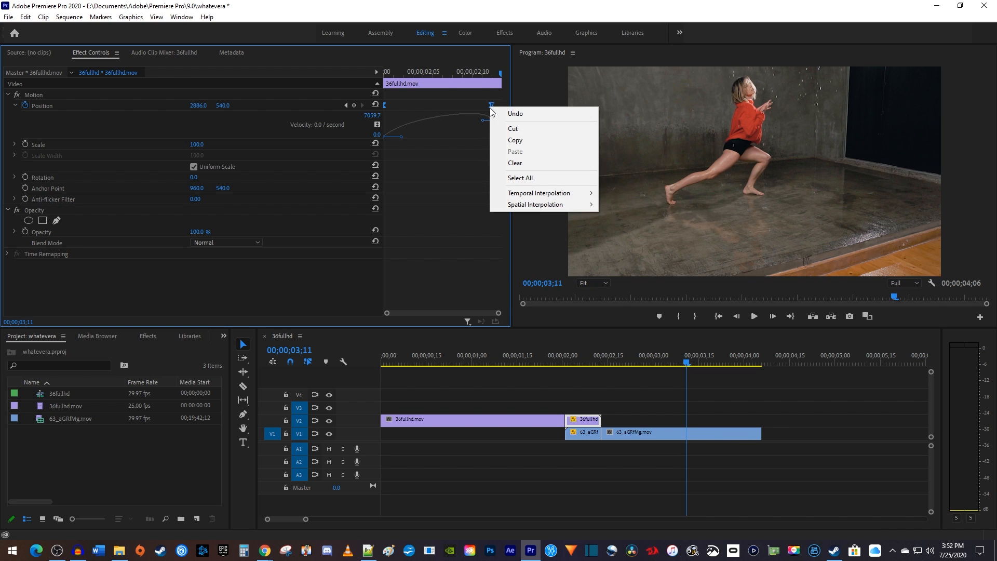
pyautogui.moveTo(544, 197)
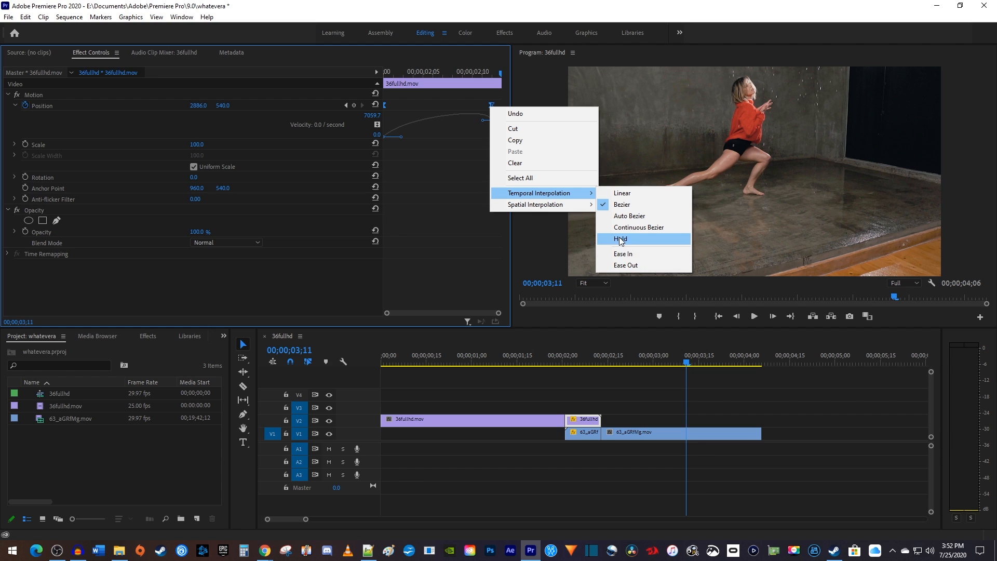
pyautogui.click(622, 253)
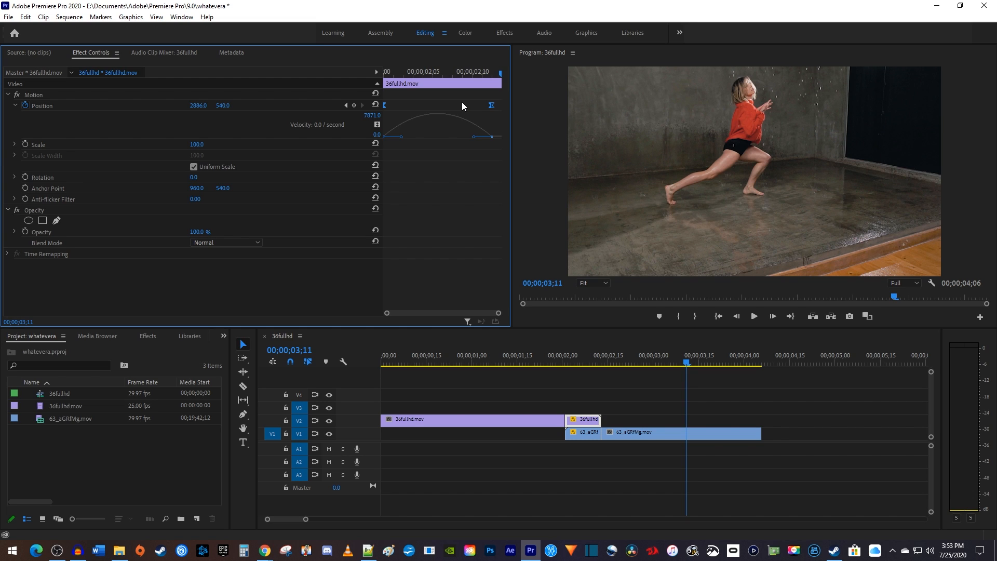
# - Apply Ease Out and Ease In temporal interpolation to both Position keyframes of the V1 overlap segment
pyautogui.click(582, 435)
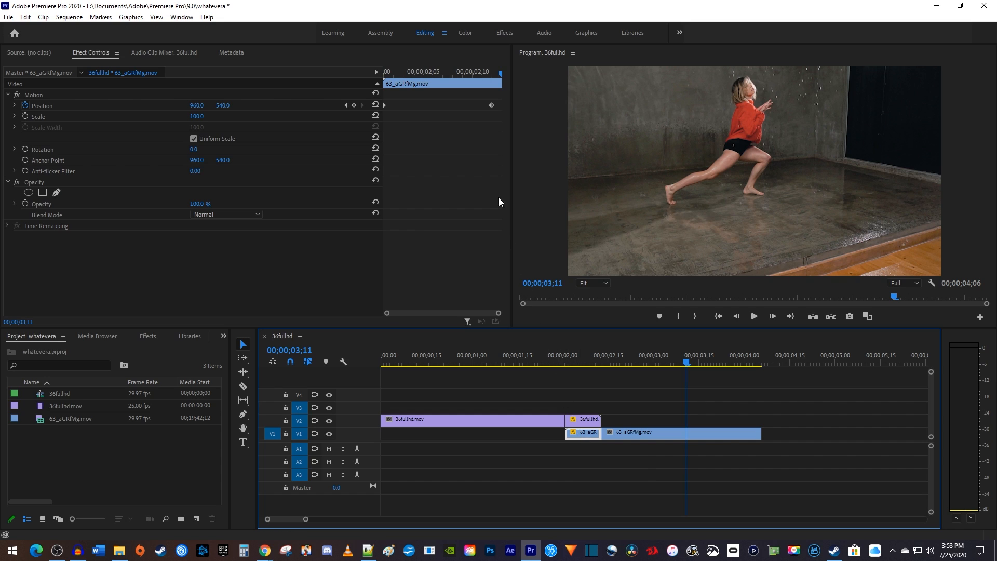
pyautogui.moveTo(494, 112); pyautogui.dragTo(368, 89)
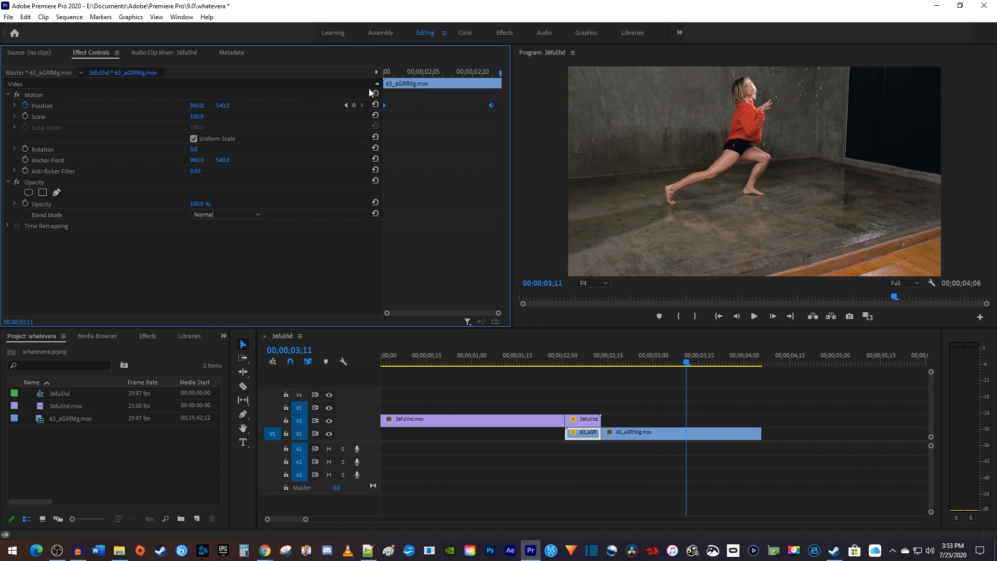
pyautogui.rightClick(491, 105)
pyautogui.moveTo(555, 191)
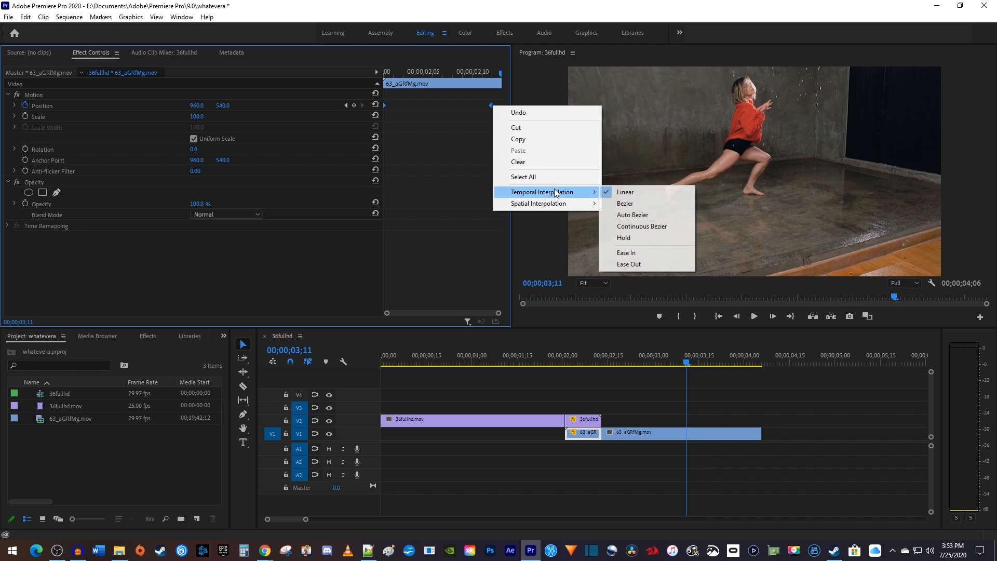
pyautogui.click(641, 264)
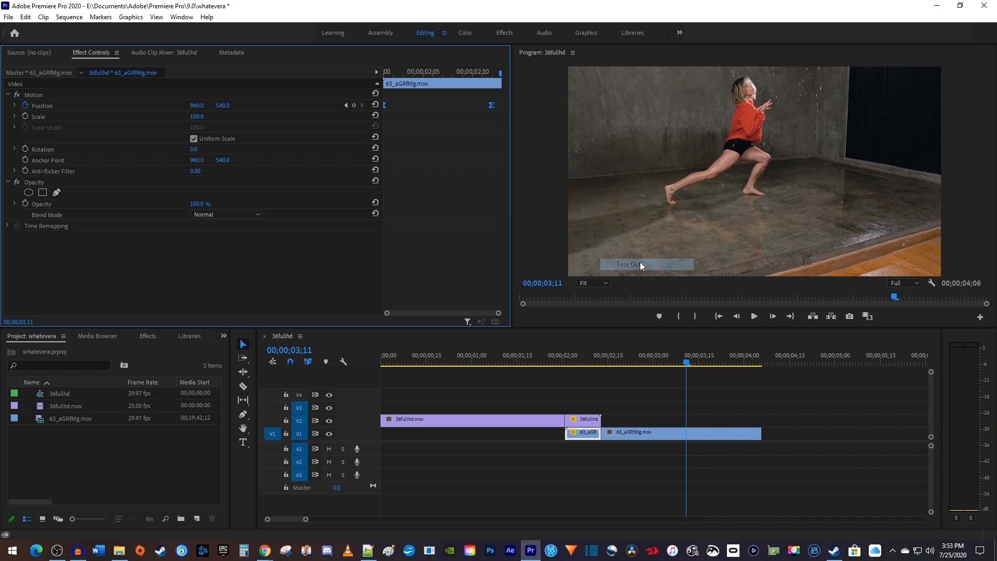
pyautogui.rightClick(494, 106)
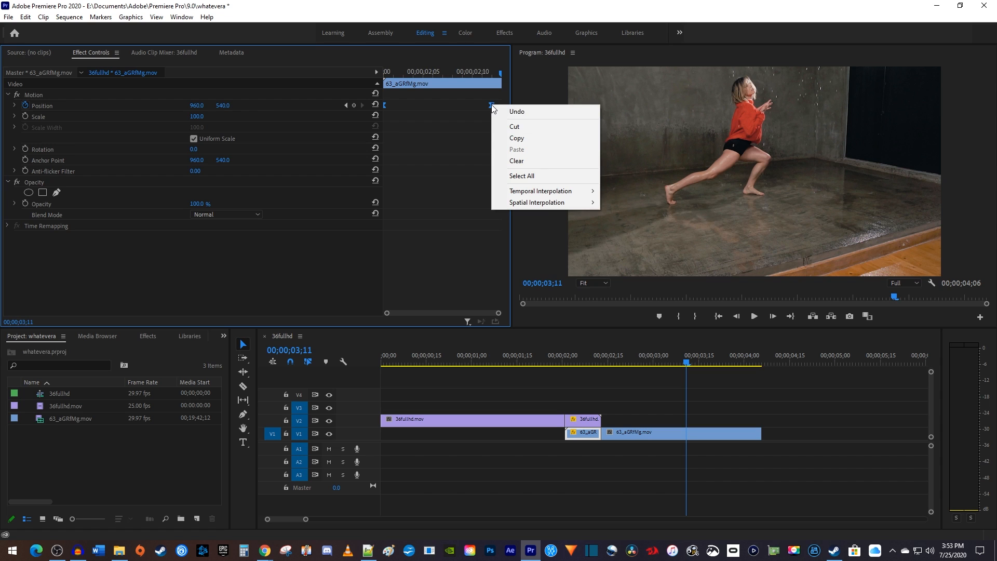
pyautogui.moveTo(565, 191)
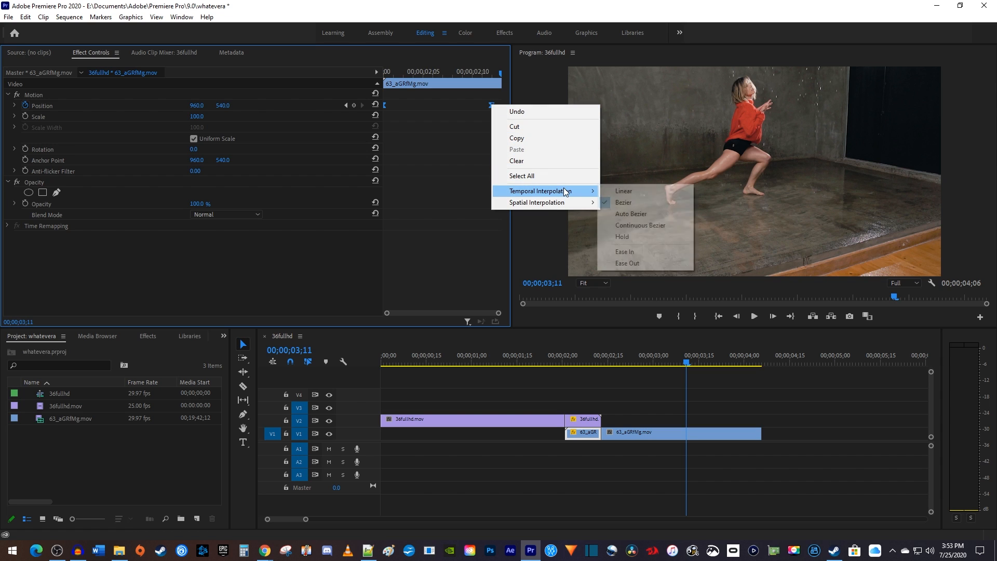
pyautogui.click(629, 252)
# - Play back the eased transition and expand the Position velocity graph of the V1 overlap segment
pyautogui.click(530, 353)
pyautogui.press('space')
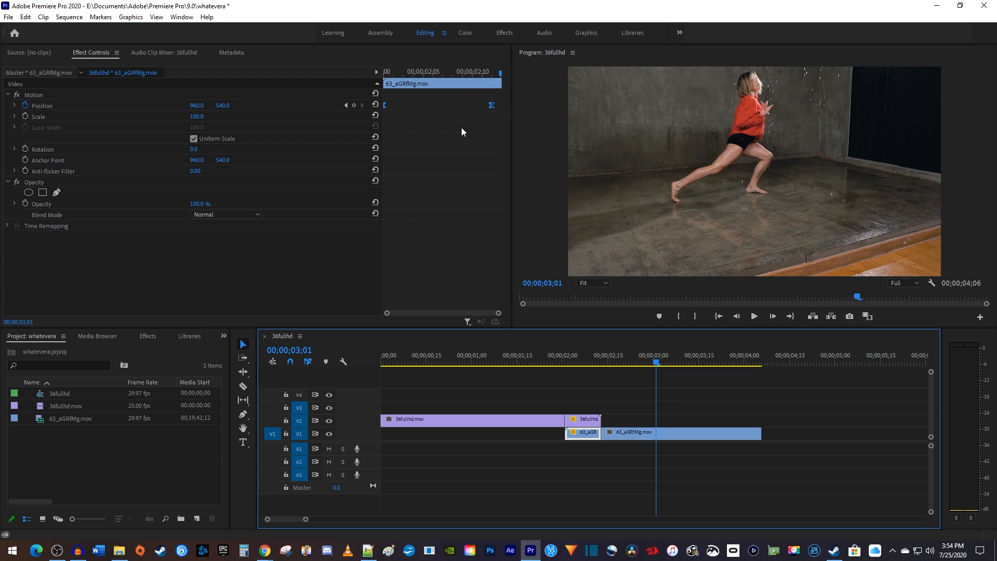
pyautogui.click(14, 106)
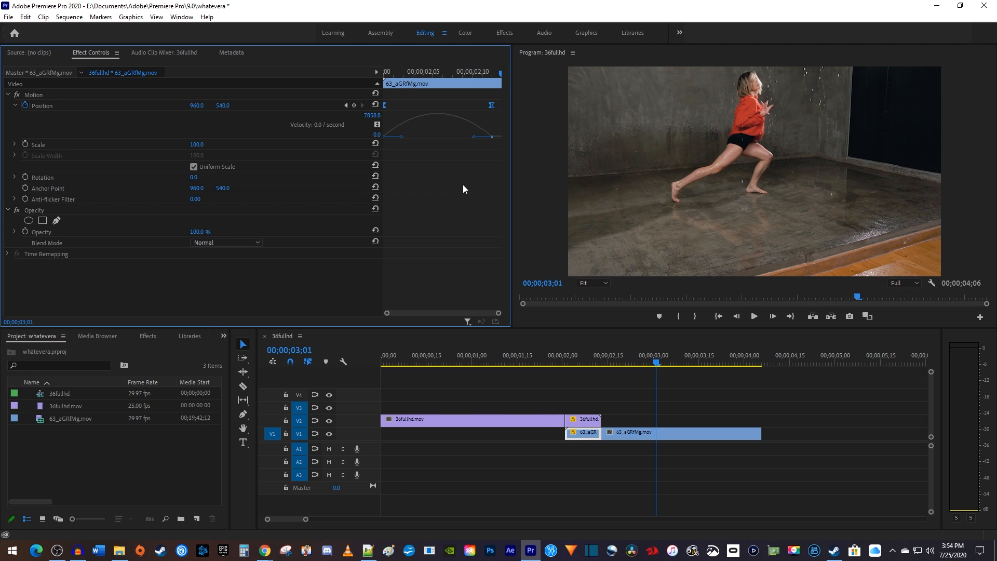
# - Create an adjustment layer with the default settings and place it on track V3, trimmed to span exactly the overlap segments
pyautogui.rightClick(71, 450)
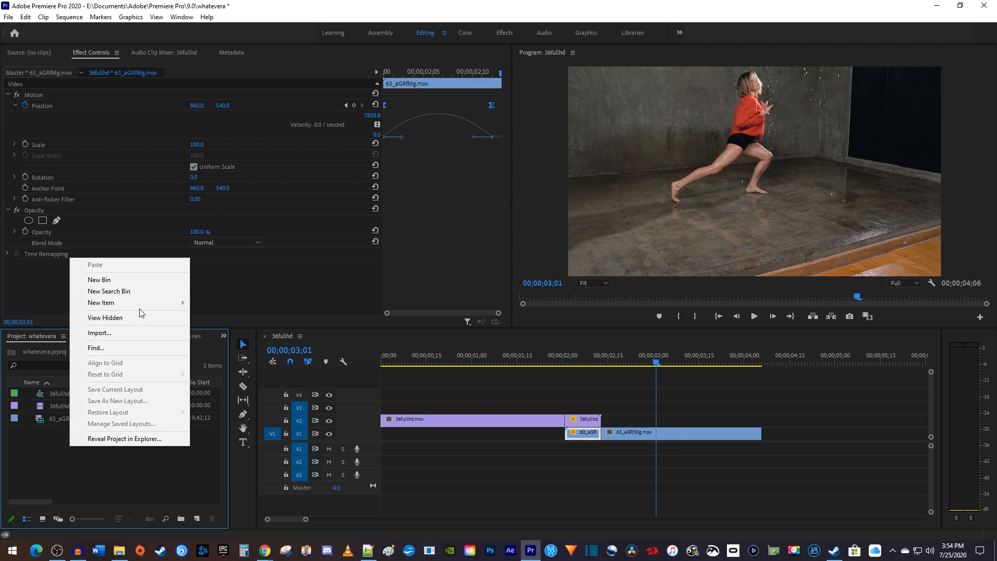
pyautogui.moveTo(142, 303)
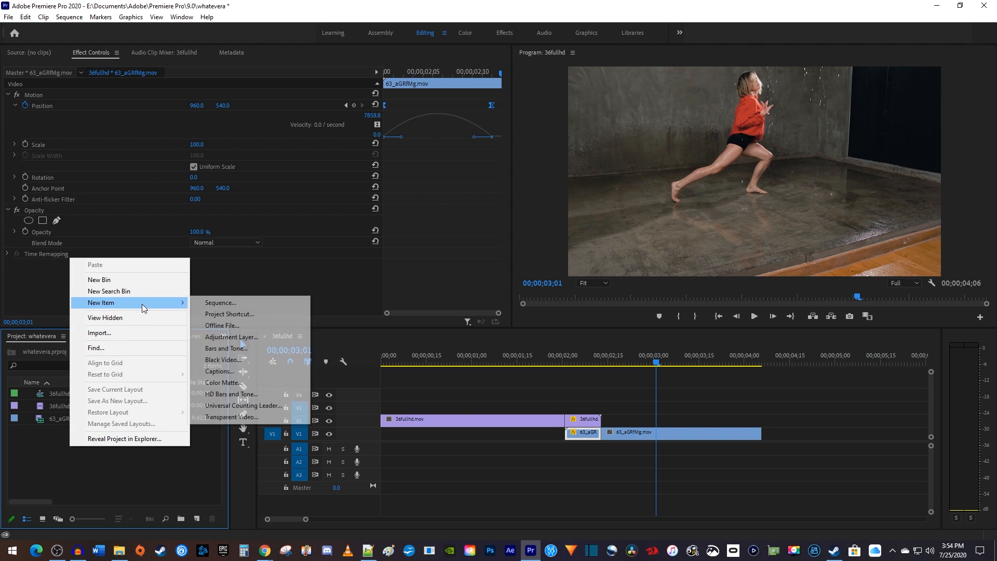
pyautogui.click(244, 337)
pyautogui.click(509, 313)
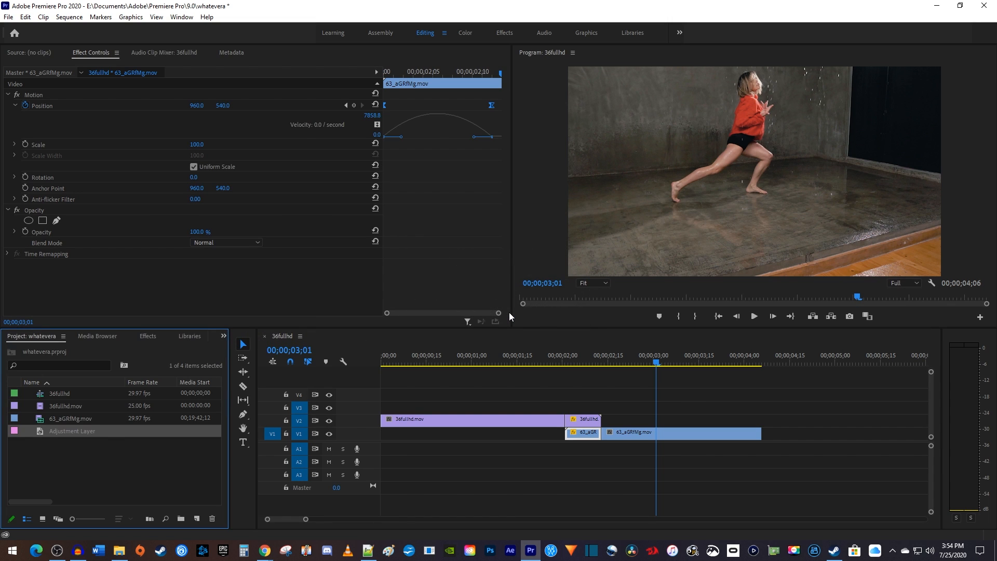
pyautogui.moveTo(71, 429); pyautogui.dragTo(565, 405)
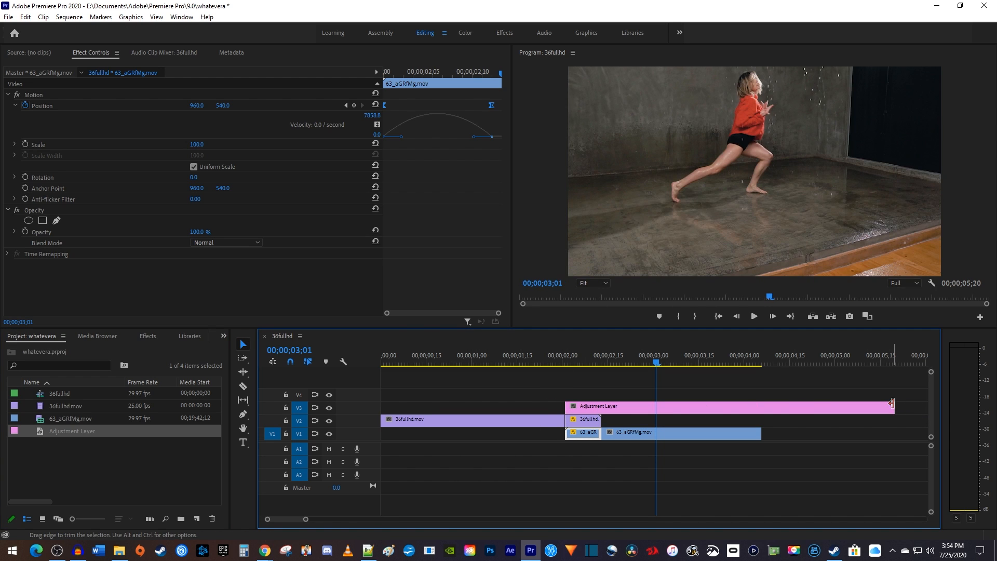
pyautogui.moveTo(892, 404); pyautogui.dragTo(601, 404)
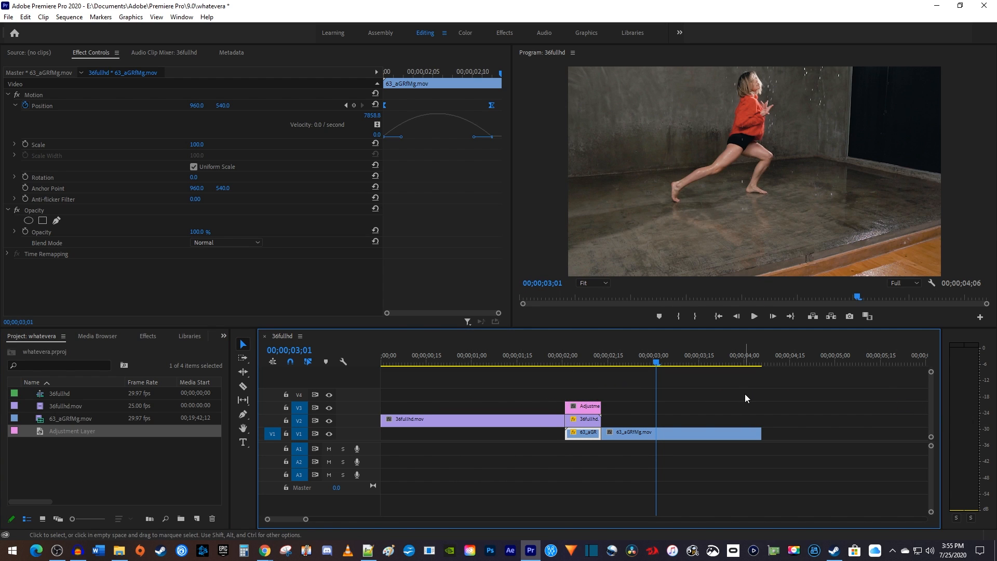
# - Find the Directional Blur effect by searching for "directional" and apply it to the adjustment layer on V3
pyautogui.click(144, 337)
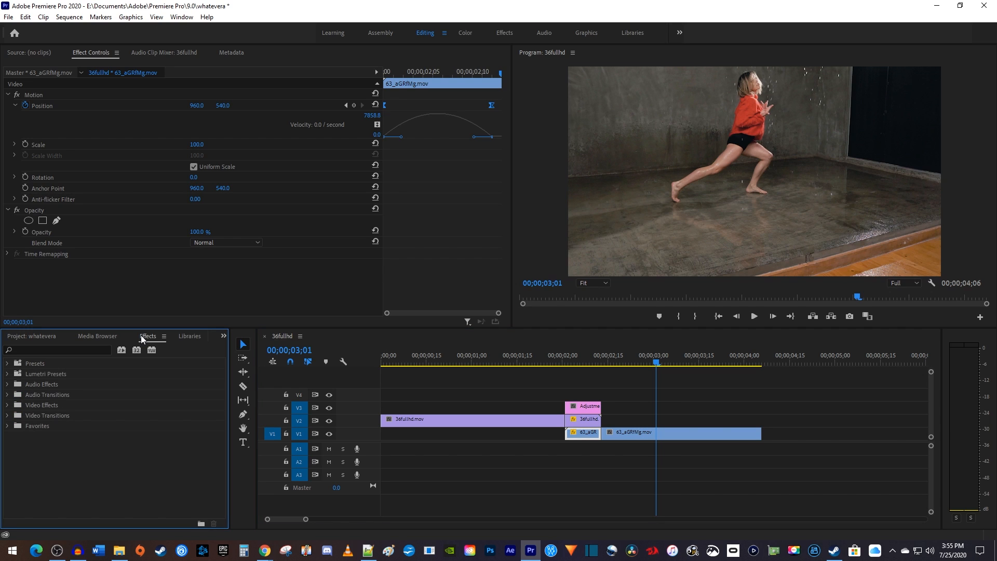
pyautogui.click(78, 349)
pyautogui.write('directional')
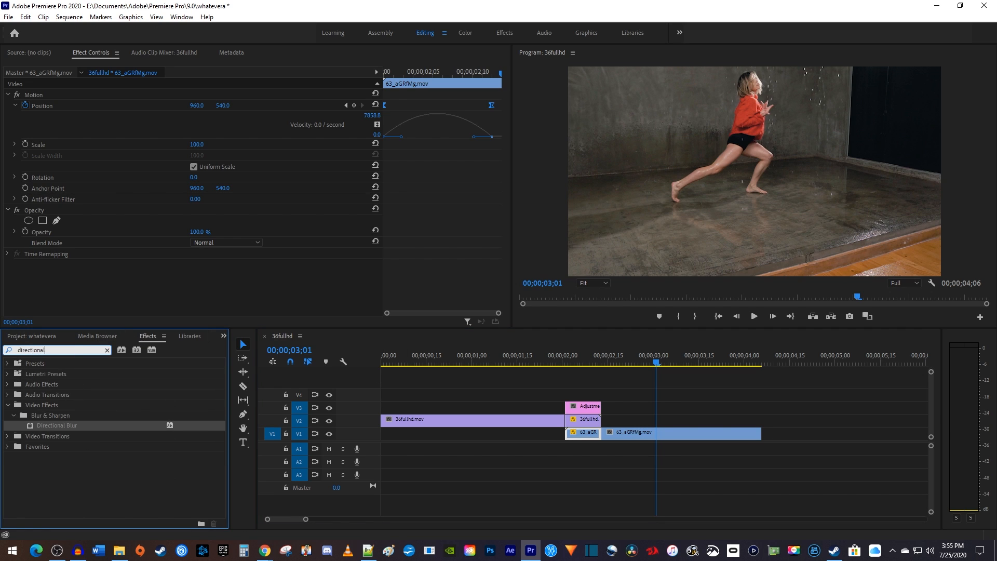
pyautogui.moveTo(63, 425); pyautogui.dragTo(583, 408)
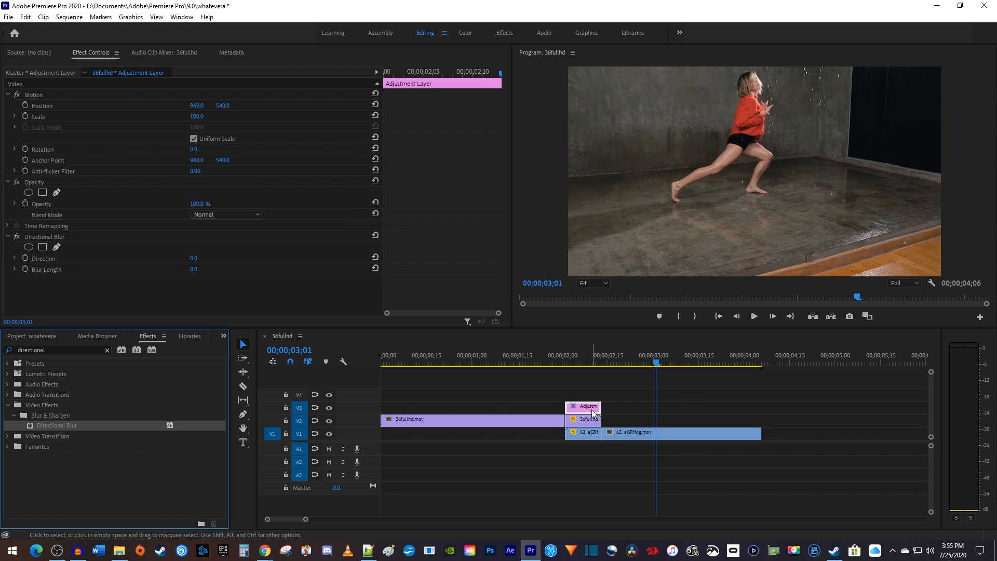
# - Keyframe the adjustment layer's Blur Length at 0 on 00;00;02;01 and at 155 on 00;00;02;07
pyautogui.moveTo(572, 359); pyautogui.dragTo(566, 360)
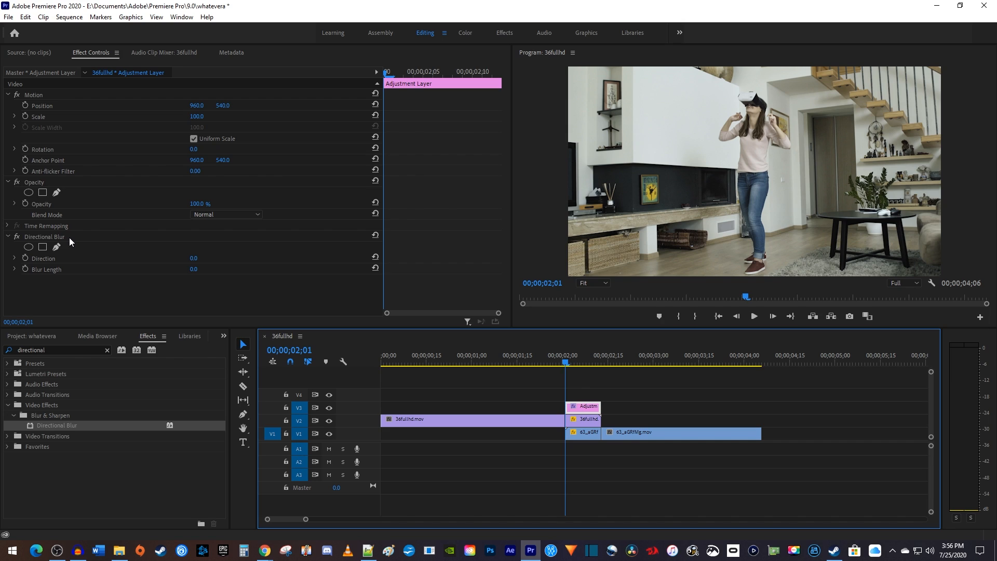
pyautogui.click(24, 269)
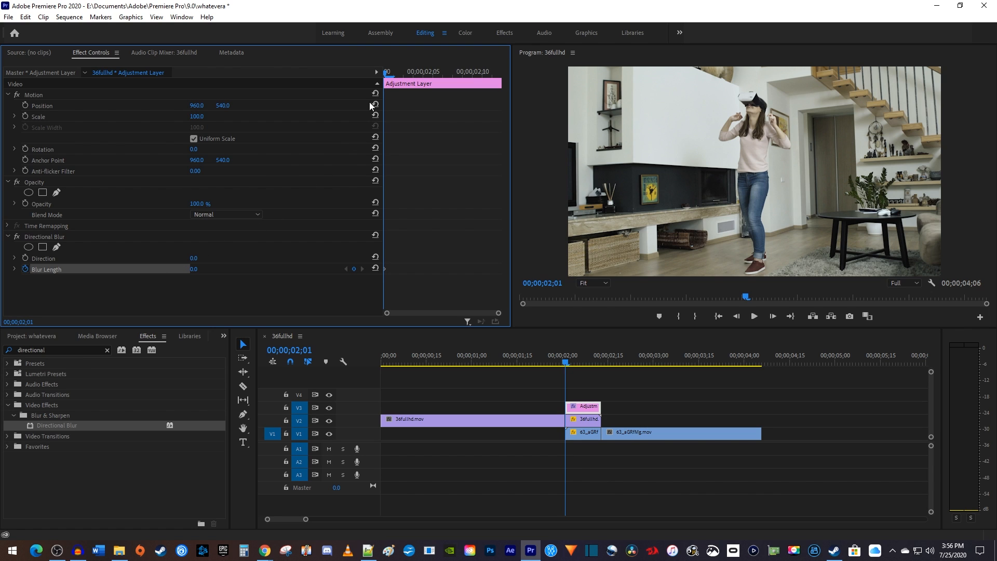
pyautogui.moveTo(403, 73); pyautogui.dragTo(442, 81)
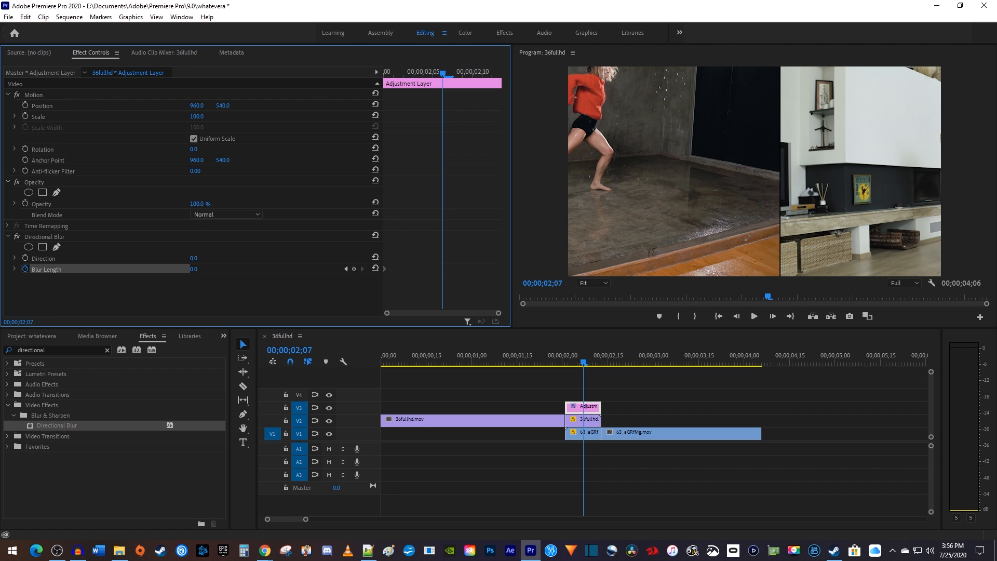
pyautogui.moveTo(193, 269); pyautogui.dragTo(204, 270)
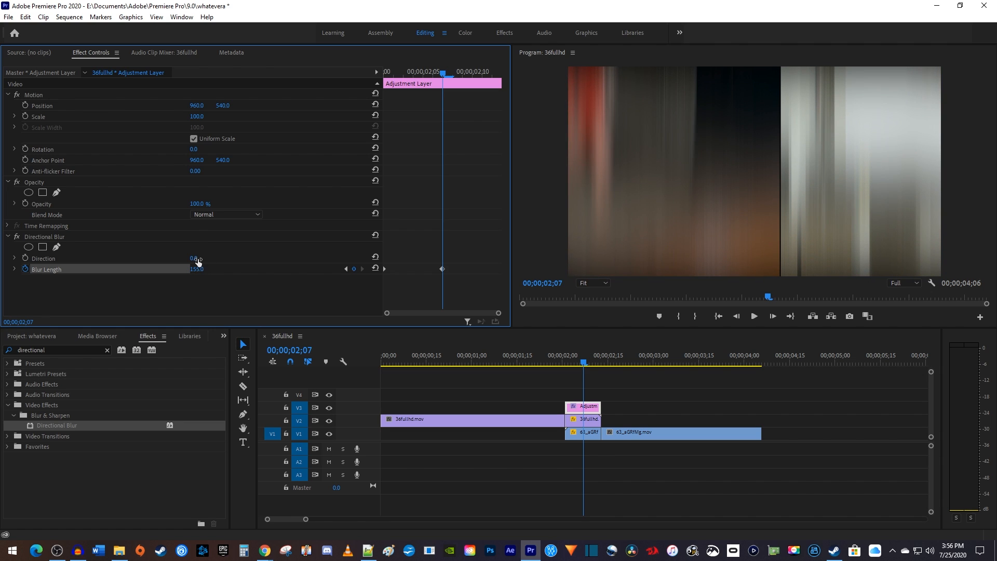
# - Set the Directional Blur's Direction to 90° so the blur runs horizontally
pyautogui.click(202, 256)
pyautogui.write('90')
pyautogui.press('Return')
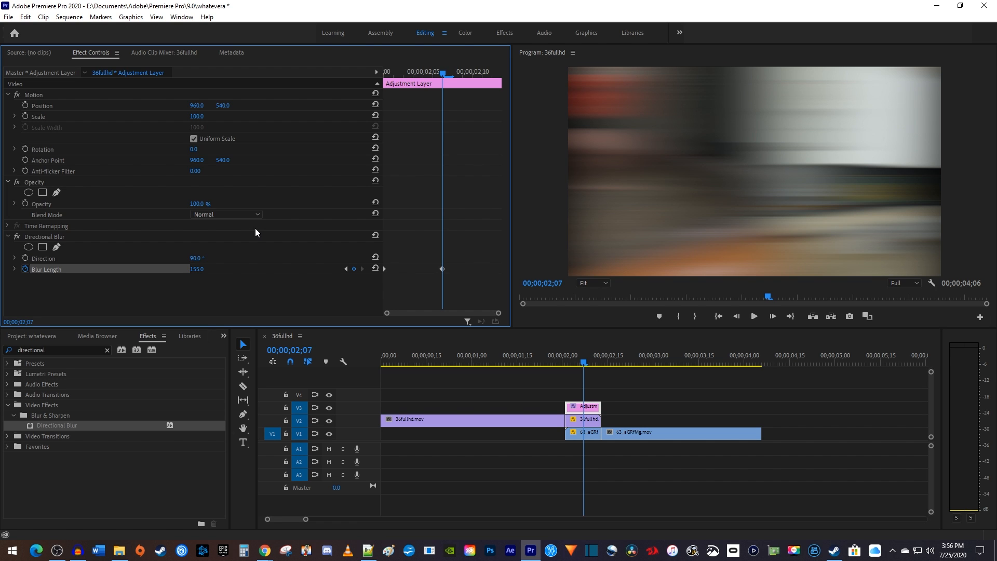
# - Add a Blur Length keyframe reset to 0 at 00;00;02;12 and play back the blurred transition
pyautogui.moveTo(444, 70); pyautogui.dragTo(490, 92)
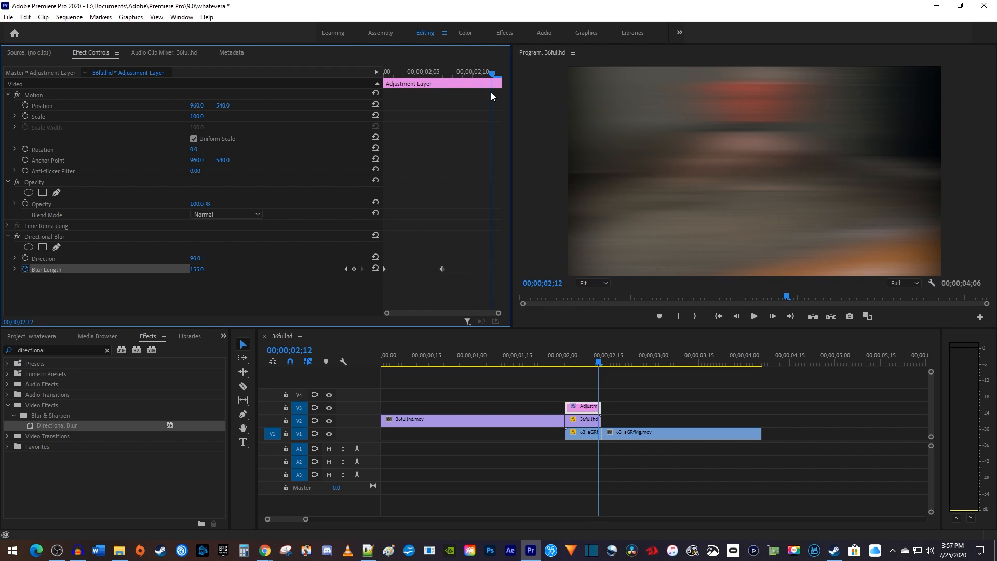
pyautogui.click(375, 268)
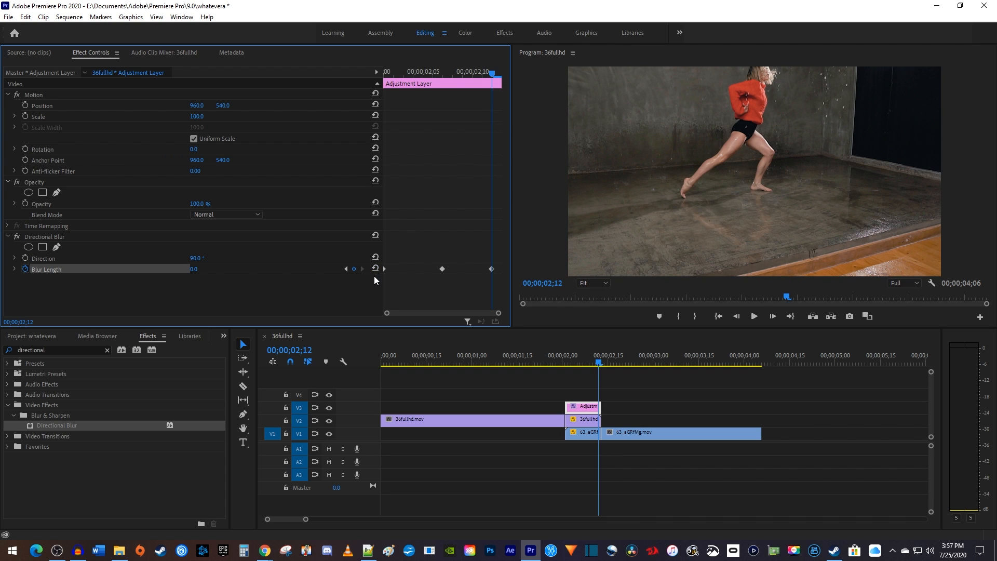
pyautogui.moveTo(387, 73); pyautogui.dragTo(372, 72)
pyautogui.press('space')
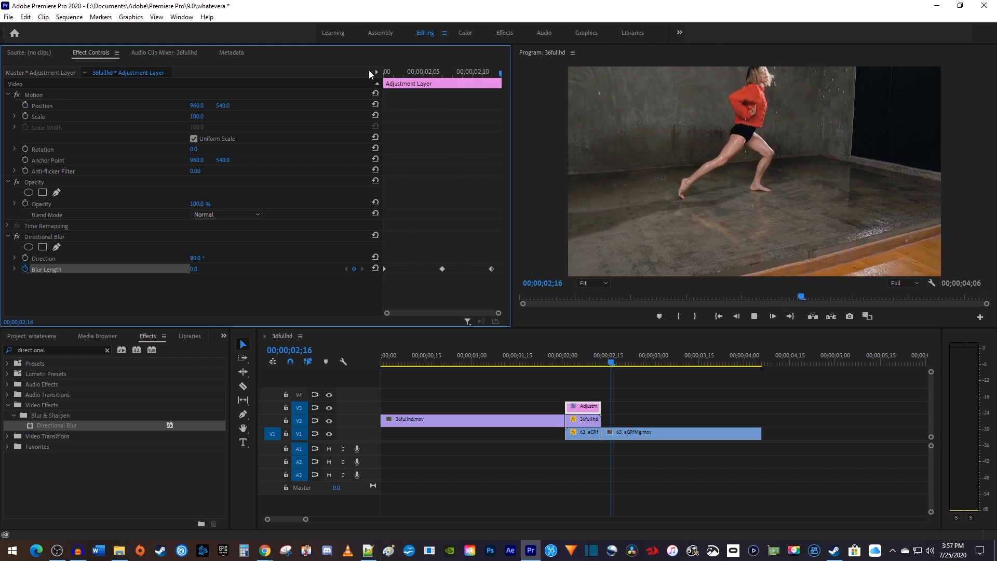
pyautogui.press('space')
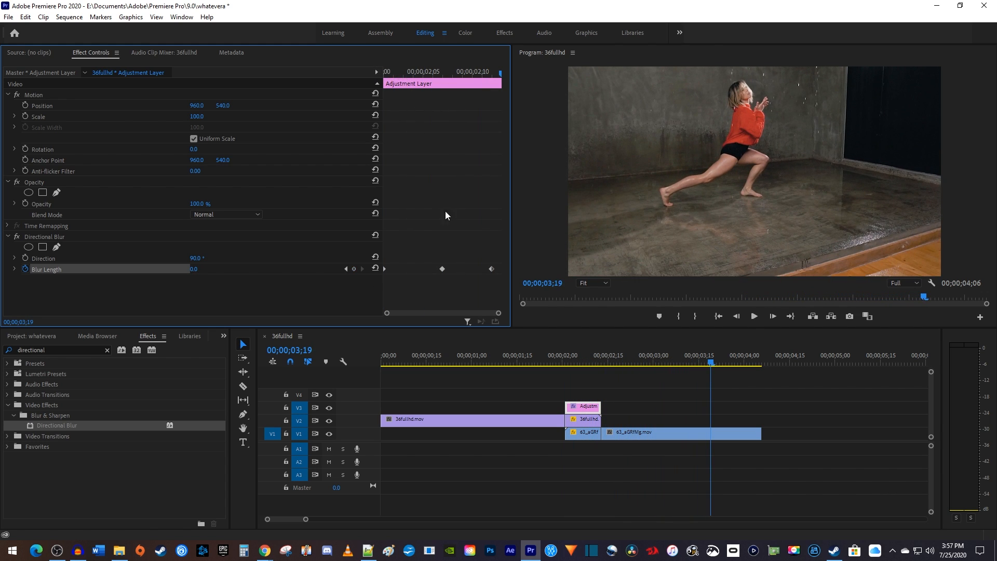
# - Apply Ease Out and Ease In to all three Blur Length keyframes of the adjustment layer
pyautogui.moveTo(493, 286); pyautogui.dragTo(375, 256)
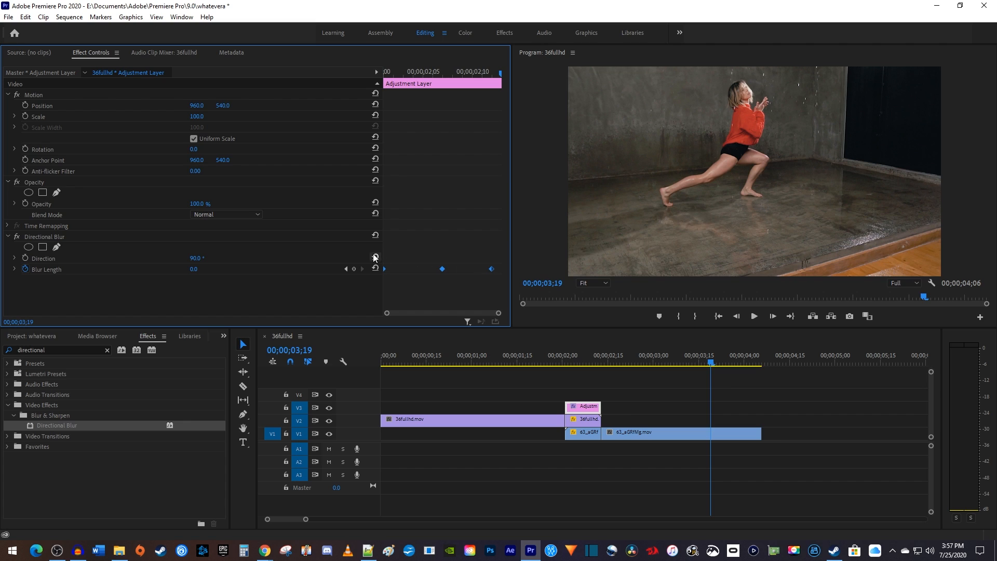
pyautogui.rightClick(443, 271)
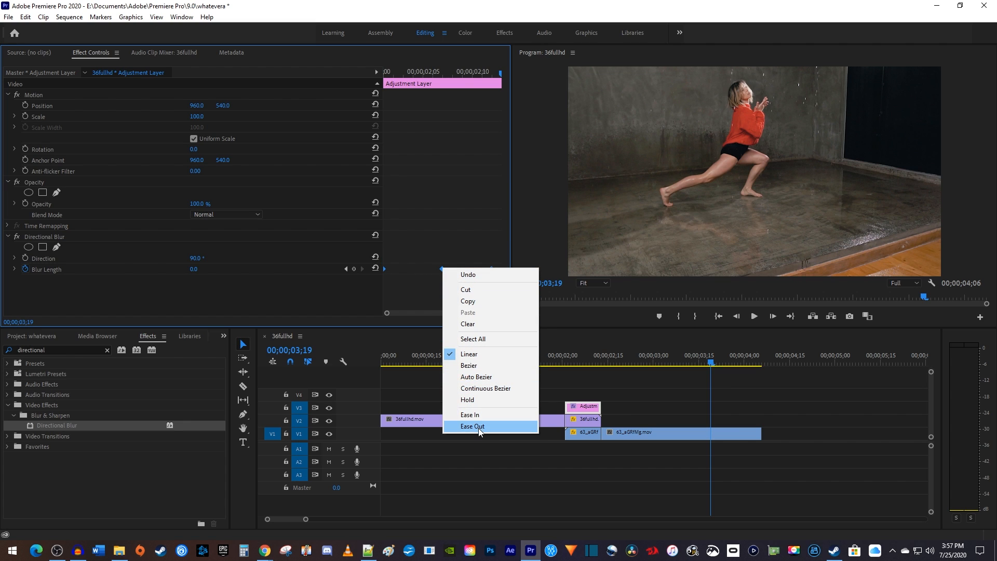
pyautogui.click(478, 428)
pyautogui.rightClick(444, 270)
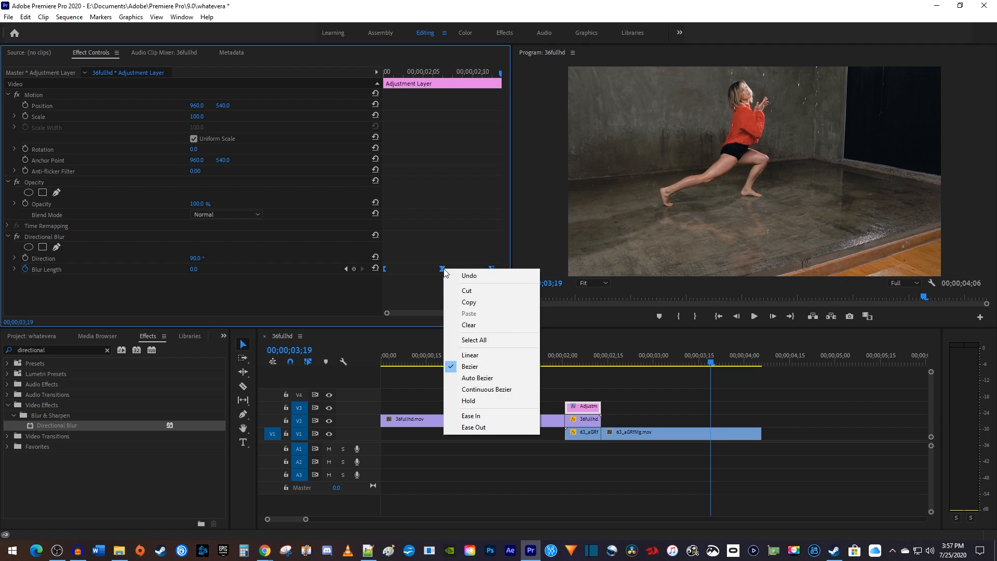
pyautogui.click(492, 417)
# - Play back the finished slide transition with eased blur twice from about 00;00;01;00
pyautogui.click(472, 359)
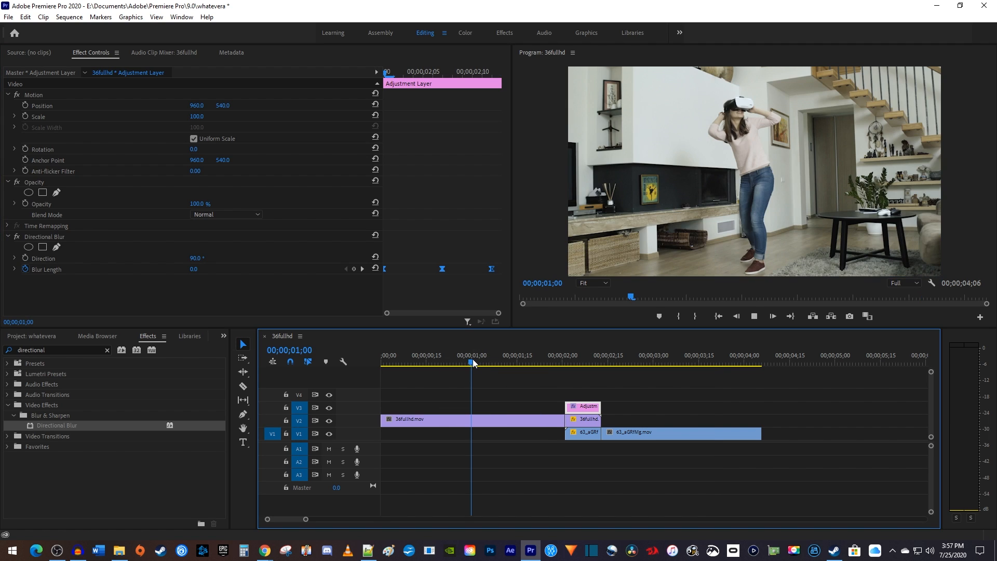
pyautogui.press('space')
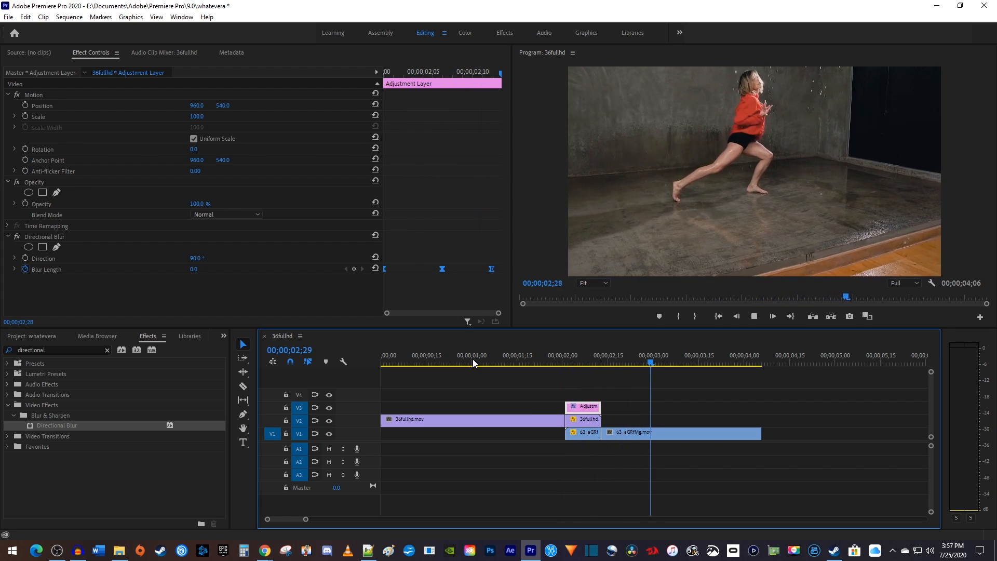
pyautogui.press('space')
pyautogui.click(473, 360)
pyautogui.press('space')
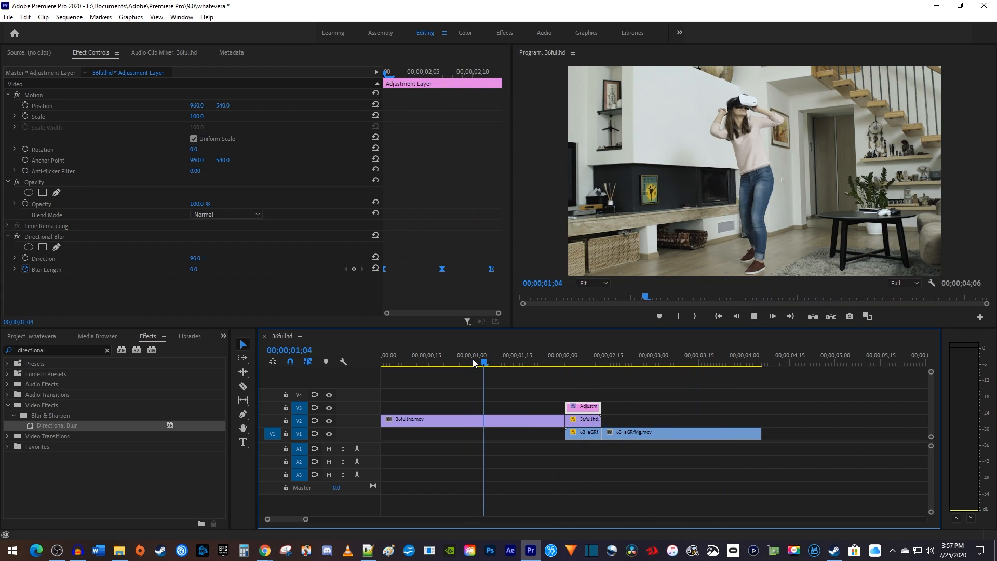